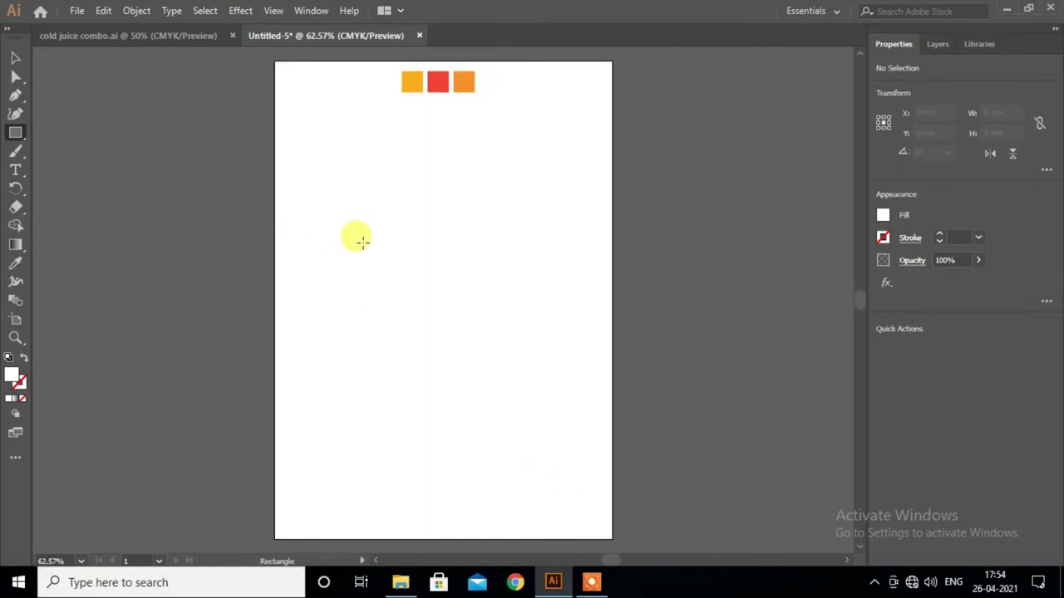
Draw a tall rectangle for the cup body with a black outline
left_click_drag(366, 172, 439, 360)
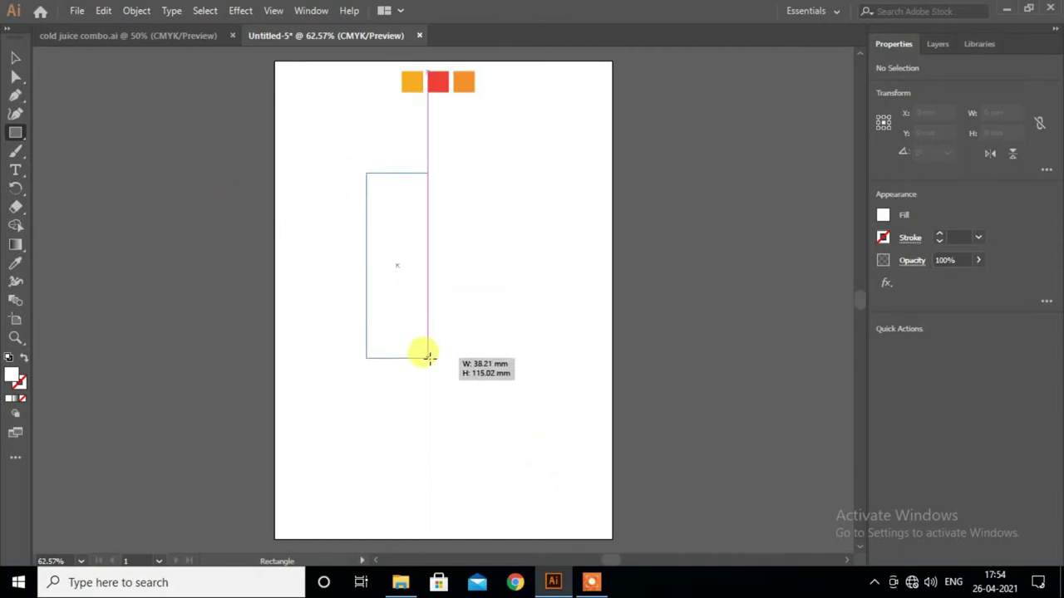
left_click(883, 237)
left_click(755, 290)
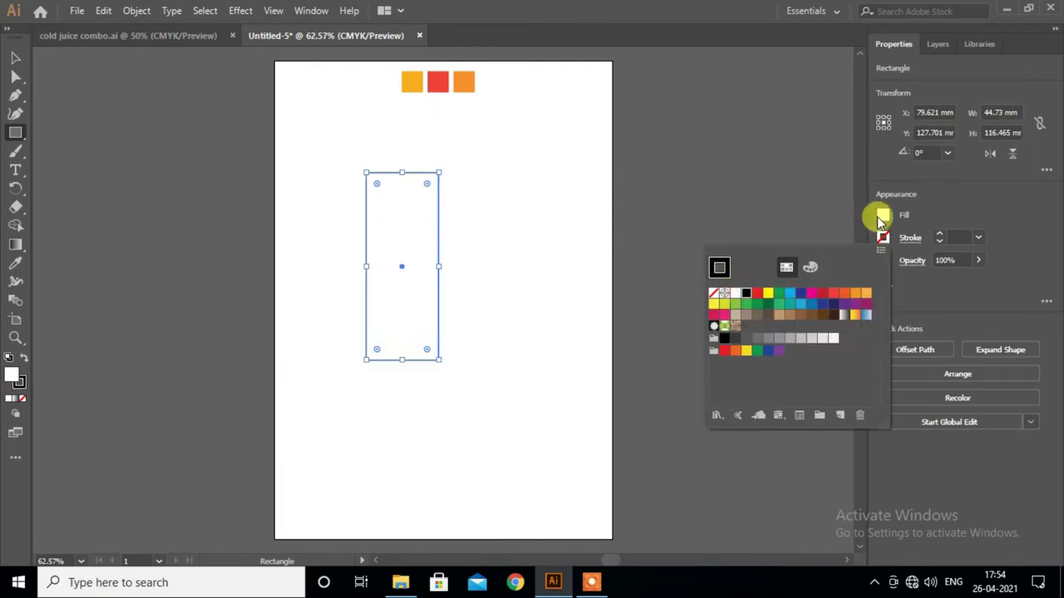
Nudge the rectangle's bottom-left corner inward so the left side slants
left_click(15, 77)
left_click_drag(363, 356, 439, 424)
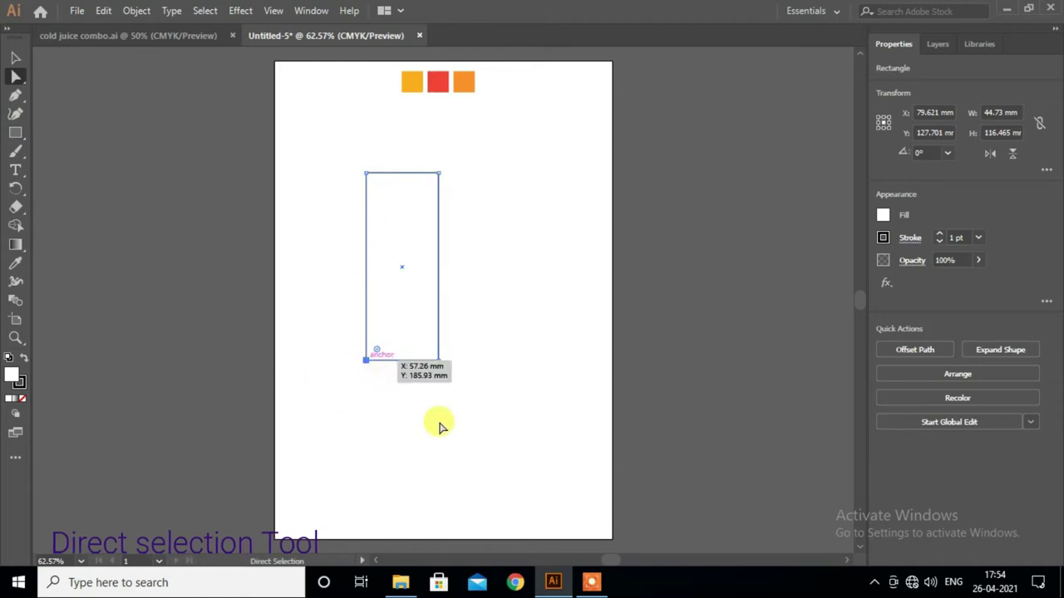
key("Right")
key("Right")
key("Right")
key("Right")
key("Right")
key("Right")
key("Right")
key("Right")
key("Right")
scroll(439, 425, "up", 1)
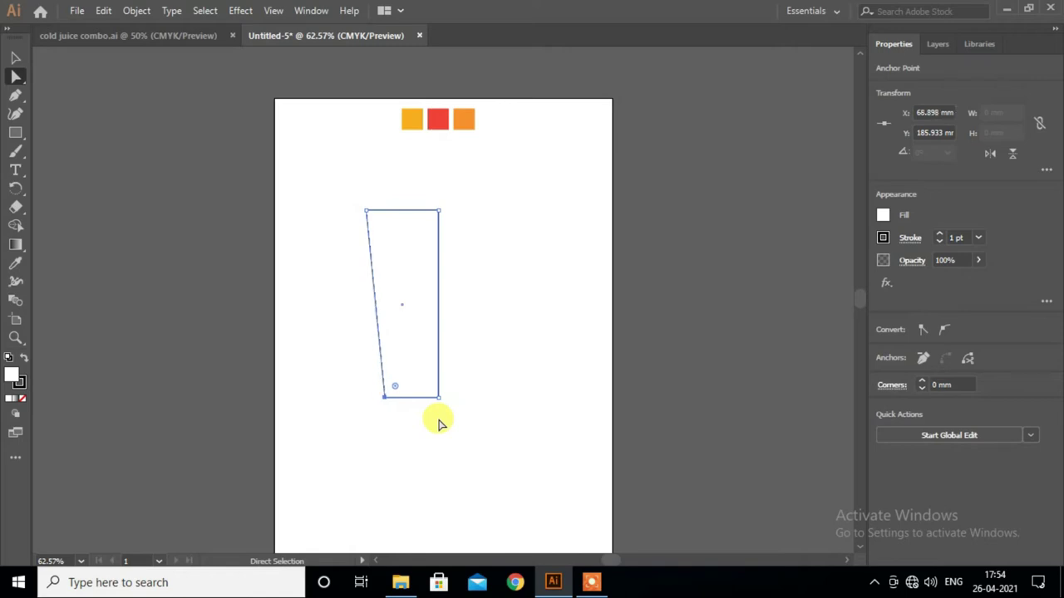
scroll(439, 425, "down", 1)
left_click(441, 409)
scroll(408, 379, "up", 1)
scroll(408, 380, "up", 1)
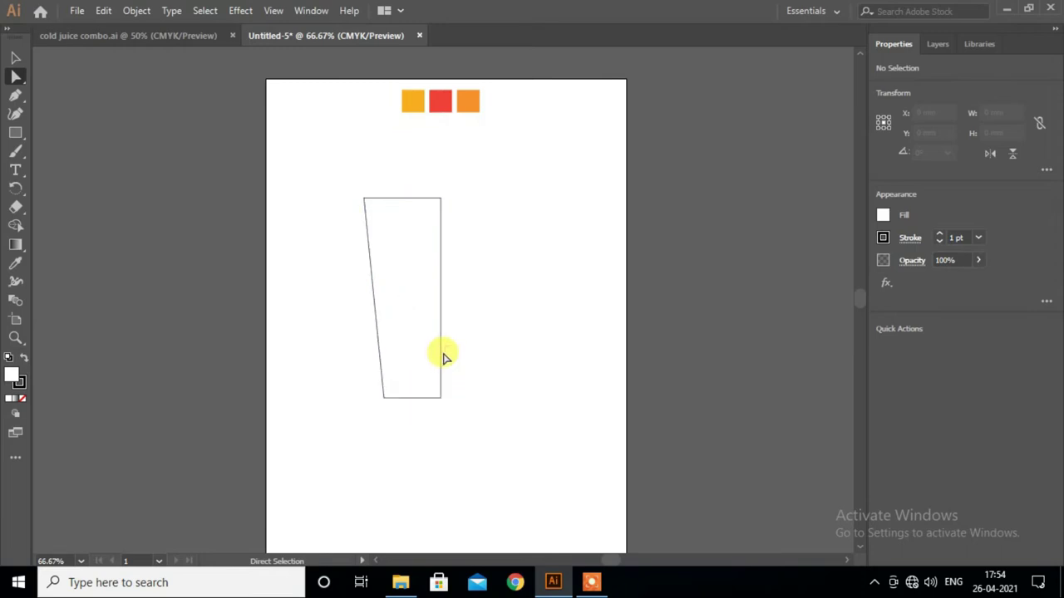
Narrow the half shape from the right and push its bottom-left corner further in
left_click(14, 58)
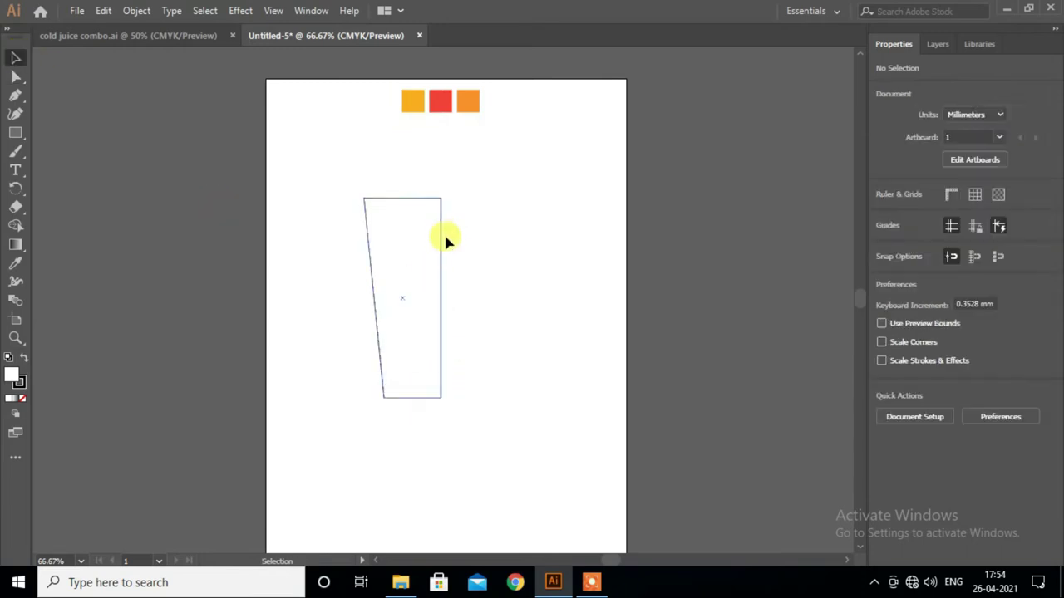
left_click_drag(441, 298, 425, 298)
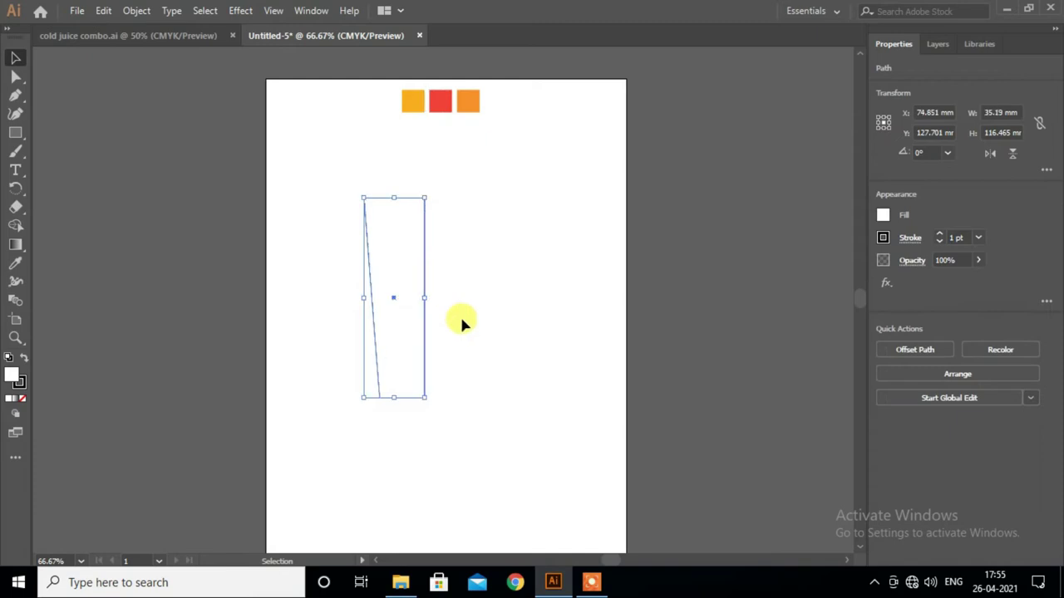
left_click(459, 316)
left_click(387, 376)
left_click(22, 81)
left_click(380, 396)
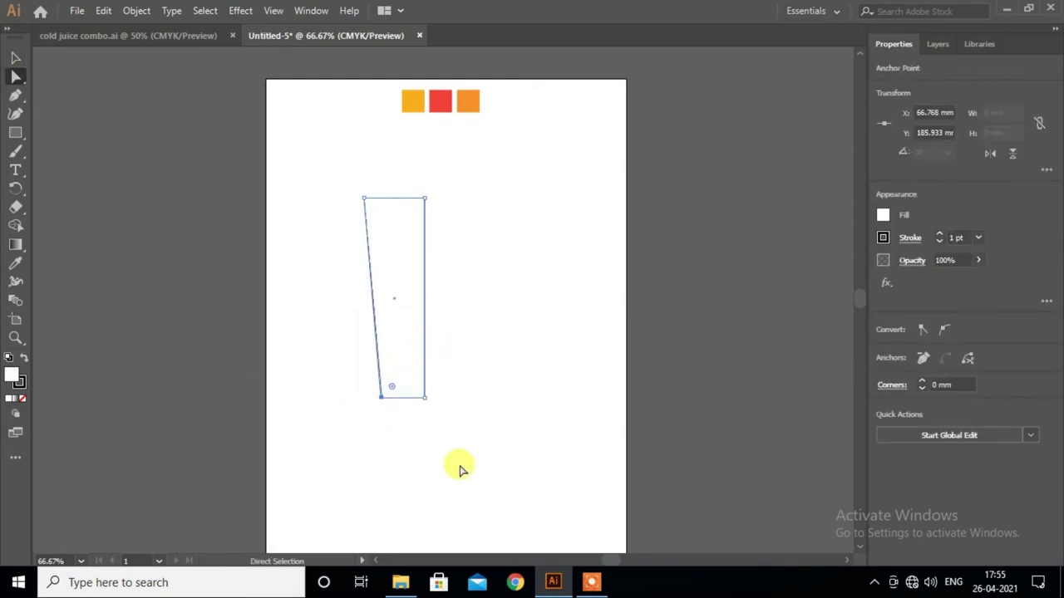
key("shift+Right")
left_click(16, 58)
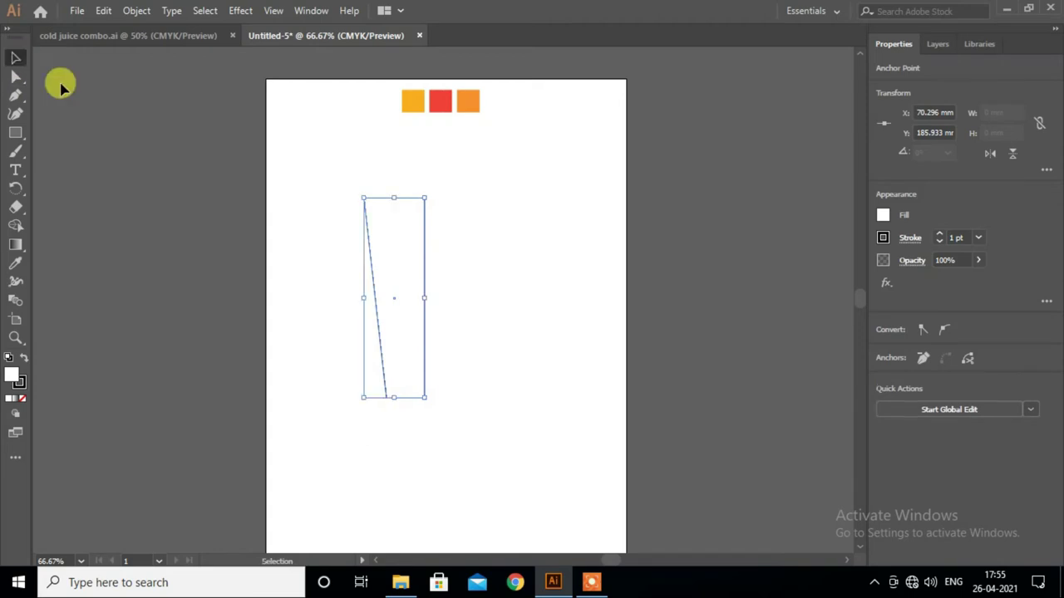
Make a mirrored copy of the half shape and move it beside the original
right_click(406, 266)
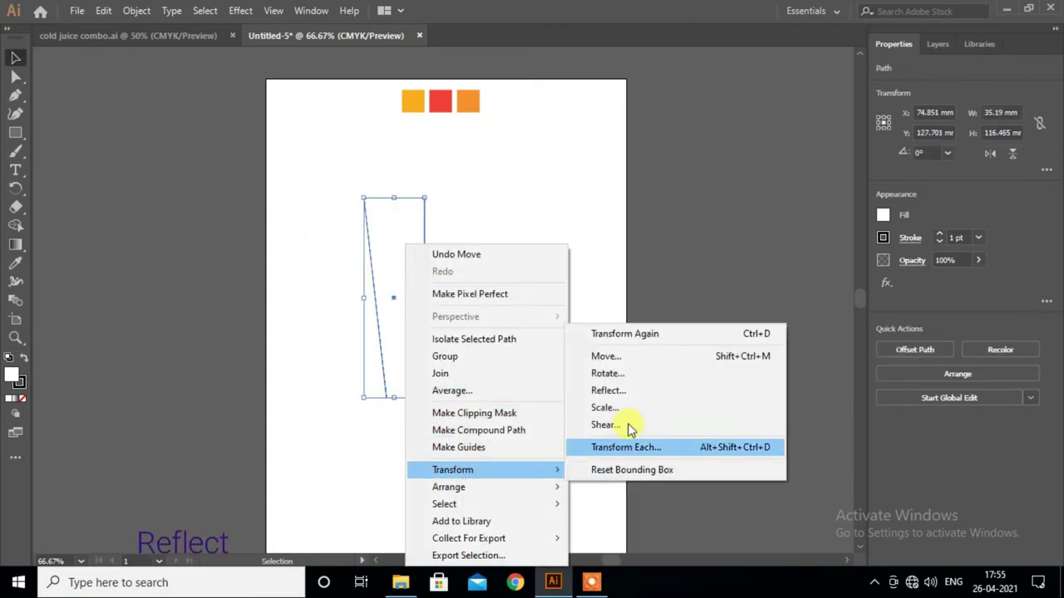
left_click(630, 395)
left_click(750, 402)
key("Right")
key("Right")
key("Right")
key("Right")
key("Right")
key("Right")
key("Right")
Unite both halves into one trapezoid with Pathfinder Unite and view at 100%
left_click_drag(320, 221, 487, 394)
left_click(886, 413)
left_click(449, 440)
key("ctrl+1")
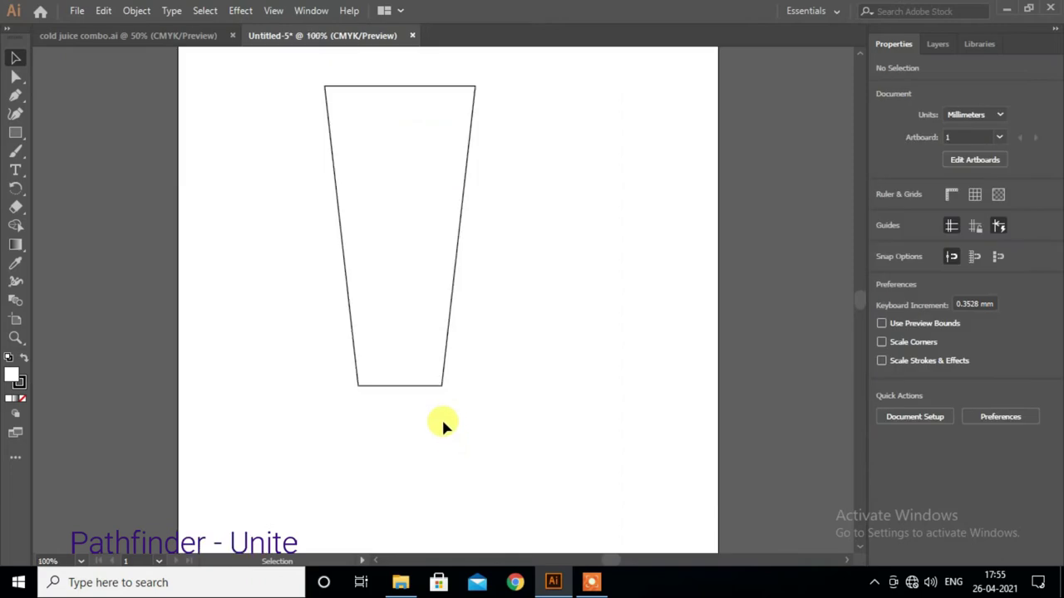
Draw a thin rectangle right of the cup and adjust its size and position
left_click(15, 133)
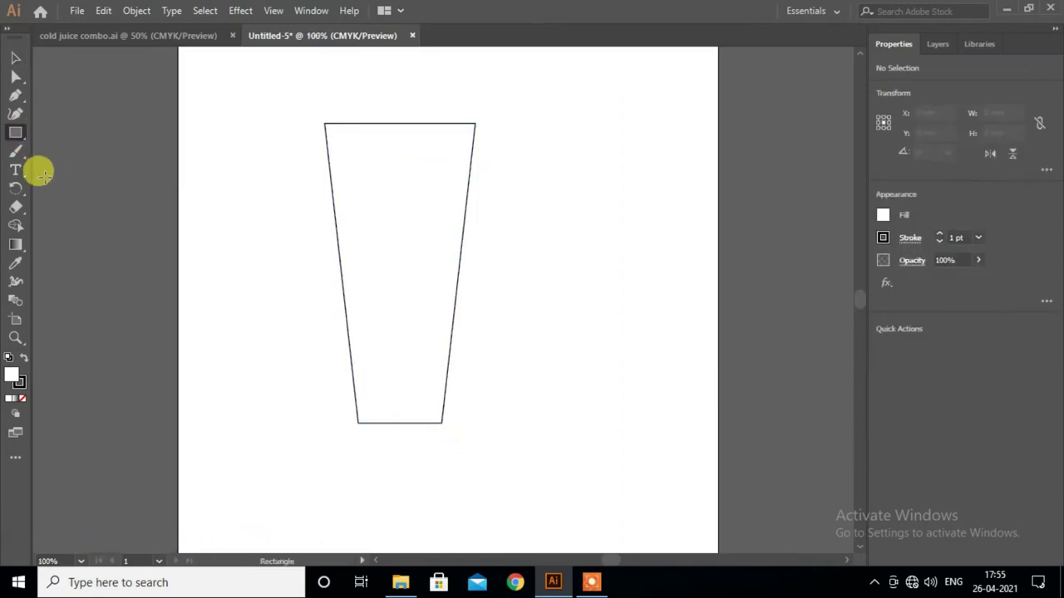
left_click_drag(539, 258, 704, 271)
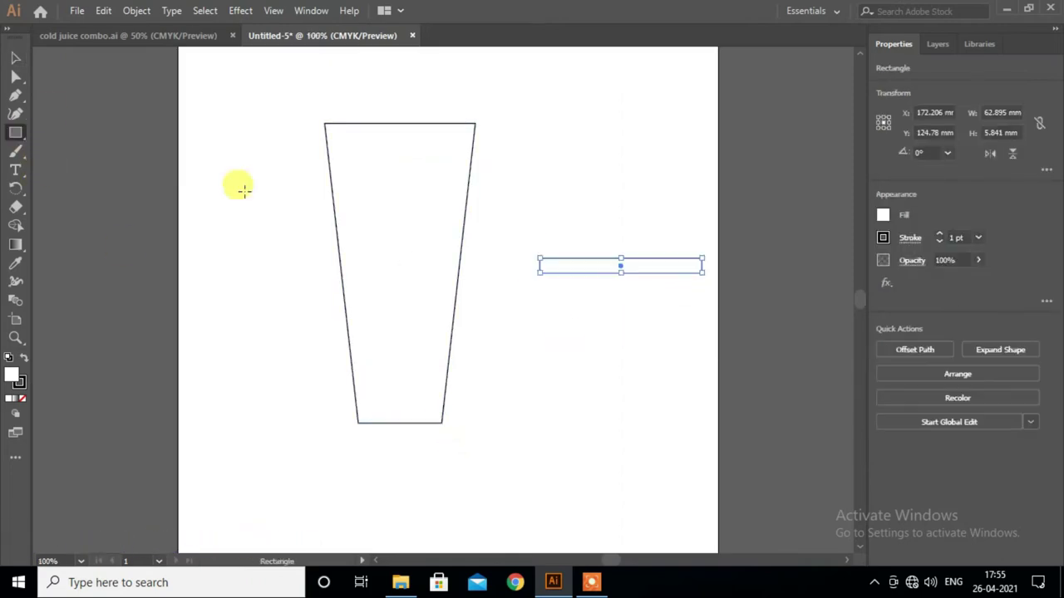
left_click_drag(538, 259, 533, 254)
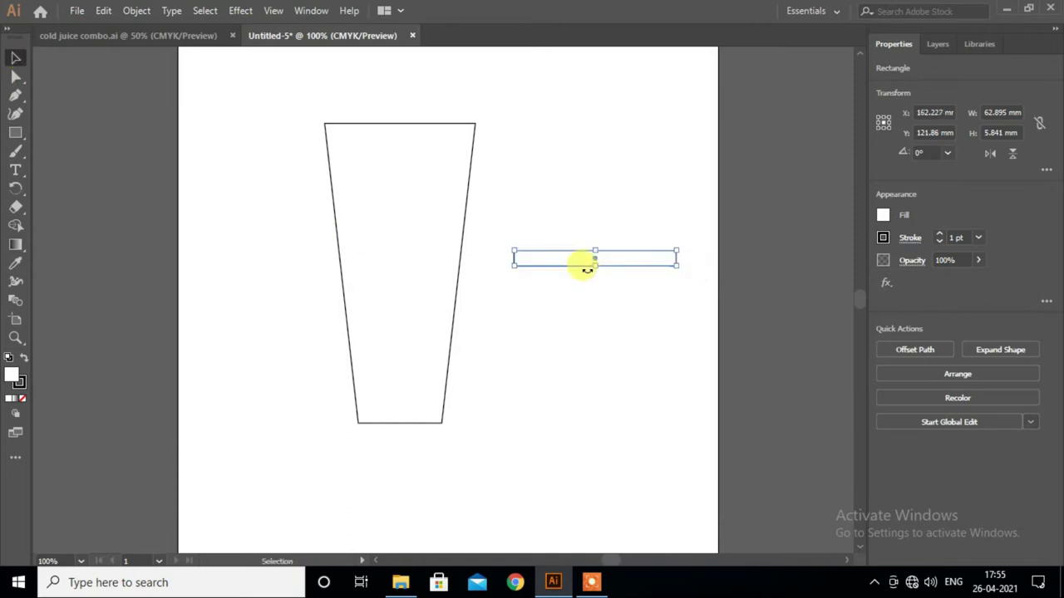
left_click_drag(598, 267, 598, 263)
left_click_drag(673, 260, 709, 257)
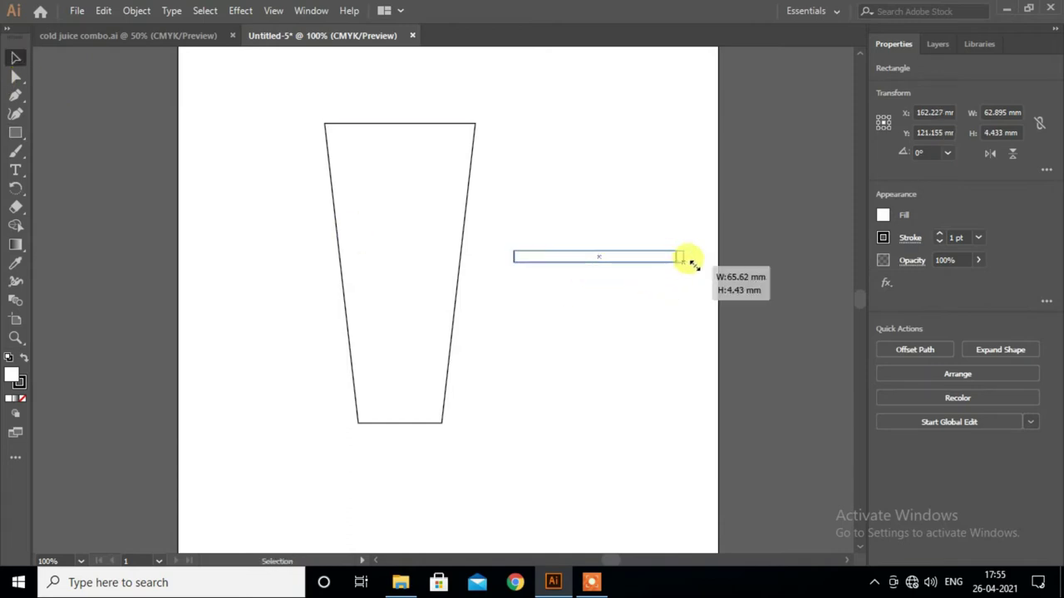
scroll(650, 279, "up", 1)
Curve the rectangle's bottom edge downward and rotate the band counter-clockwise
left_click(15, 113)
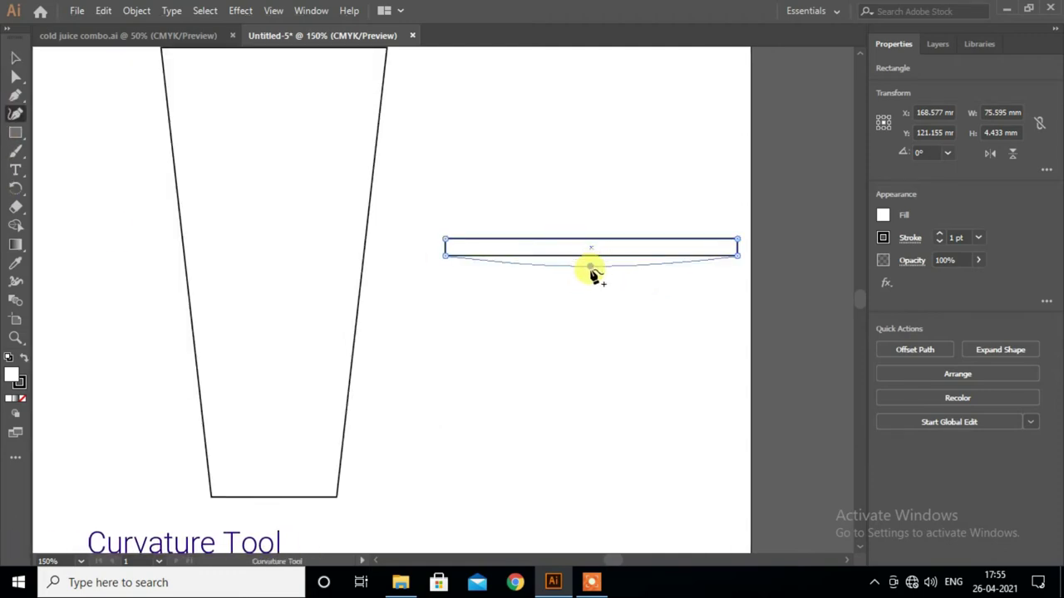
left_click_drag(591, 256, 590, 266)
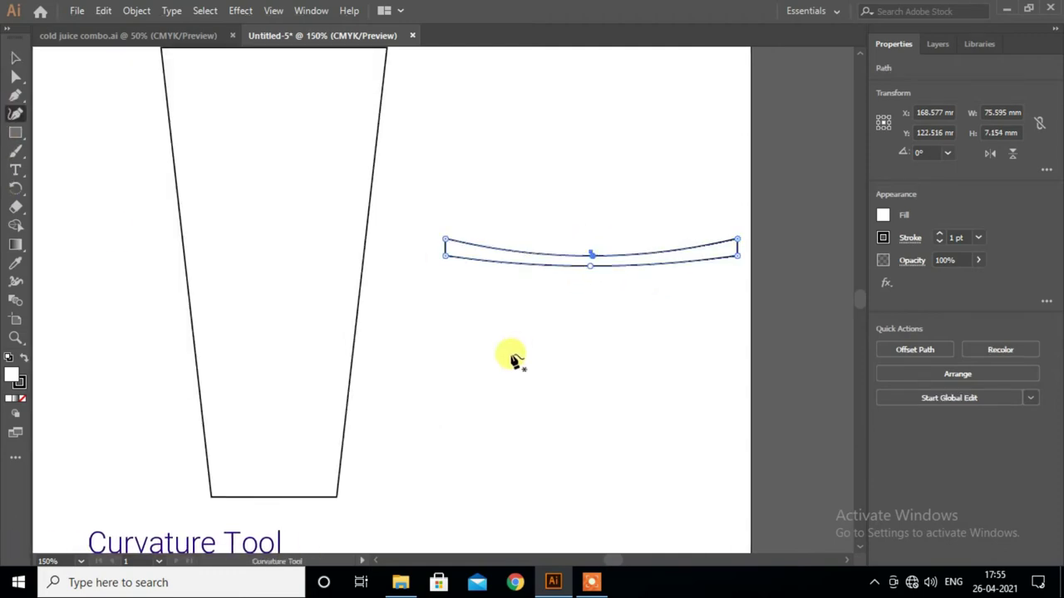
scroll(511, 357, "up", 1)
left_click(15, 57)
left_click(499, 399)
left_click(532, 301)
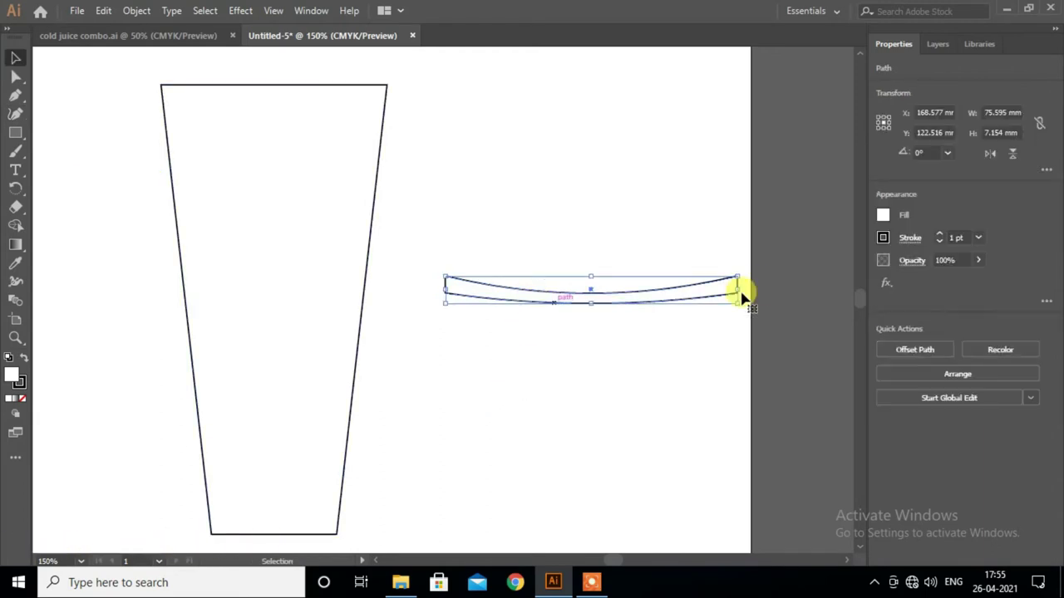
left_click_drag(742, 274, 713, 226)
Place the band across the cup's top rim and pull a copy toward the bottom
left_click_drag(645, 281, 327, 189)
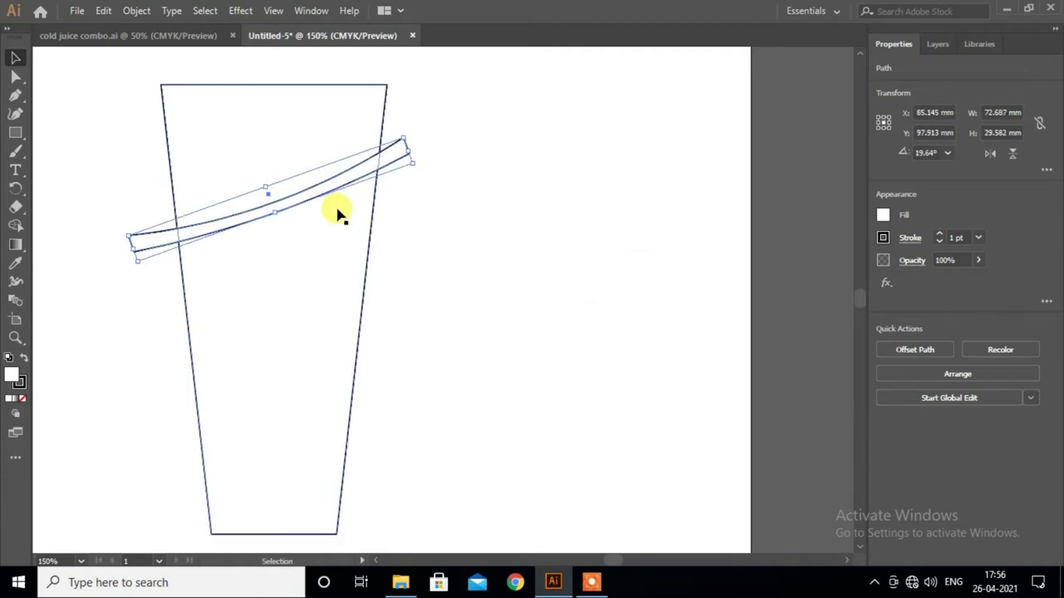
left_click_drag(332, 196, 327, 112)
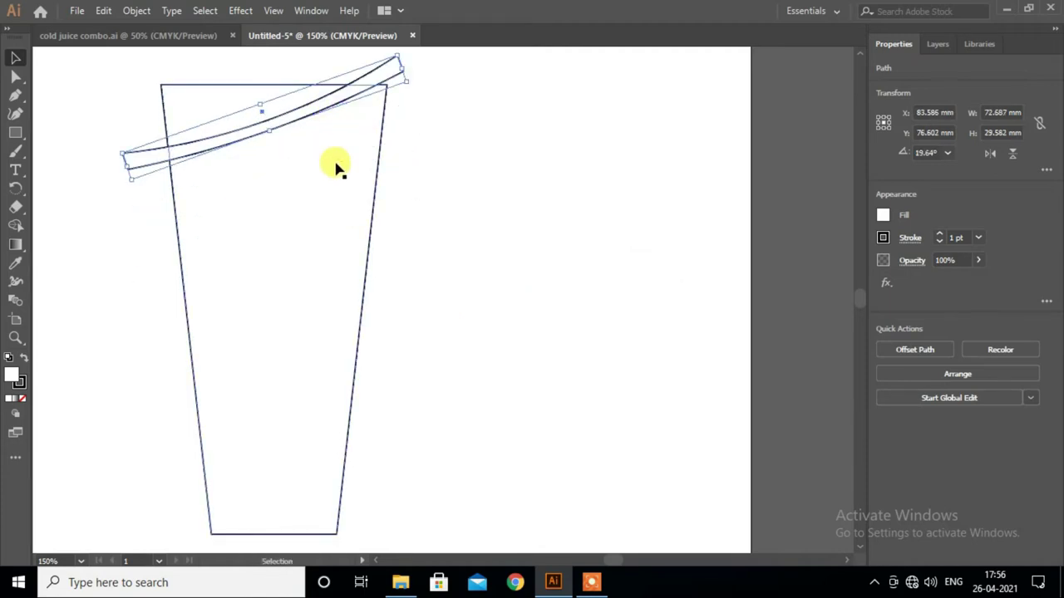
scroll(335, 168, "up", 1)
left_click_drag(311, 208, 407, 199)
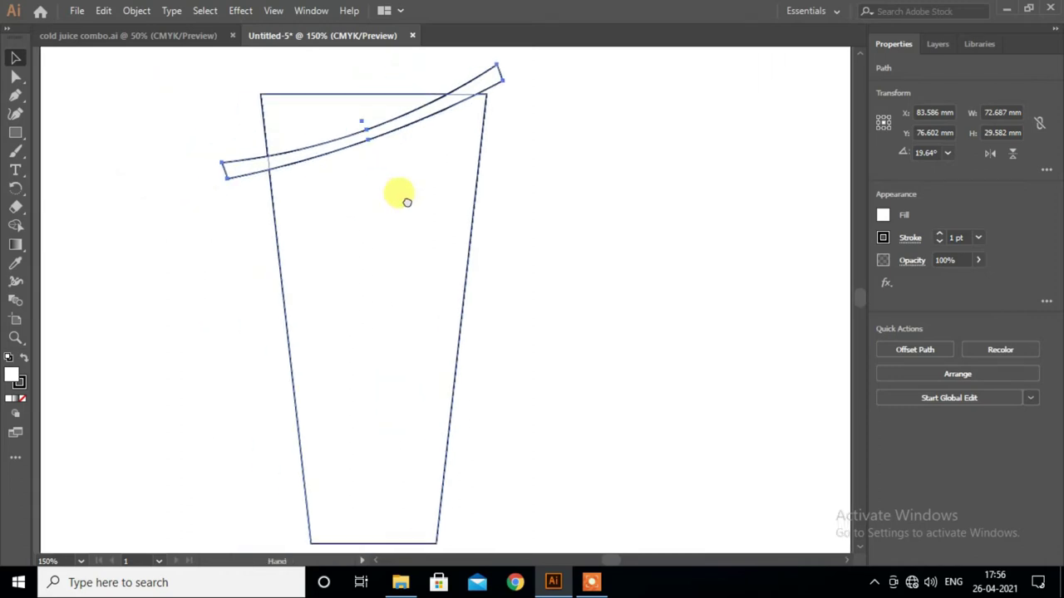
left_click_drag(384, 129, 399, 260)
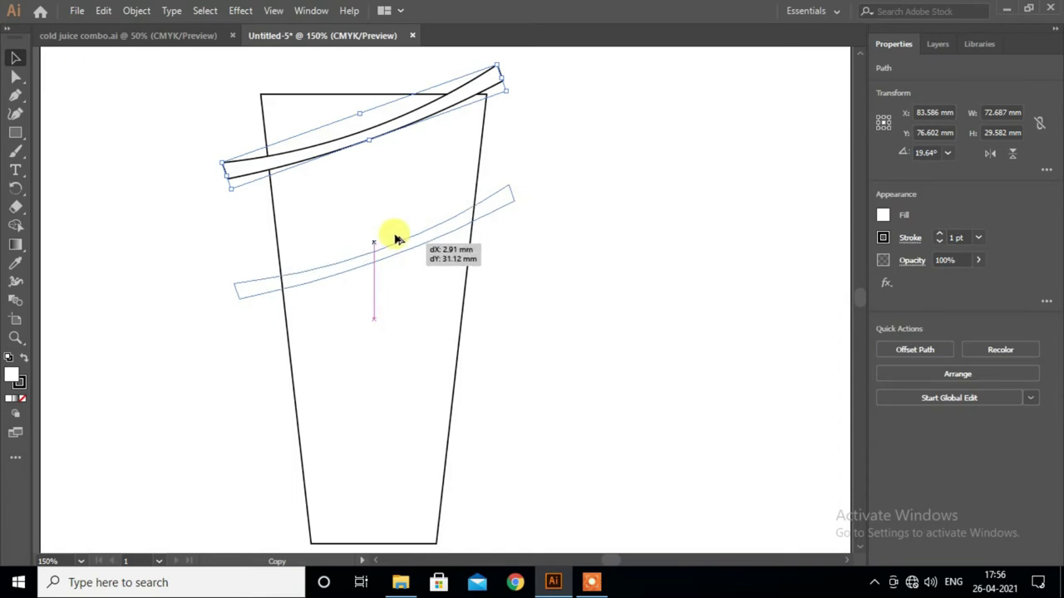
left_click_drag(399, 260, 407, 440)
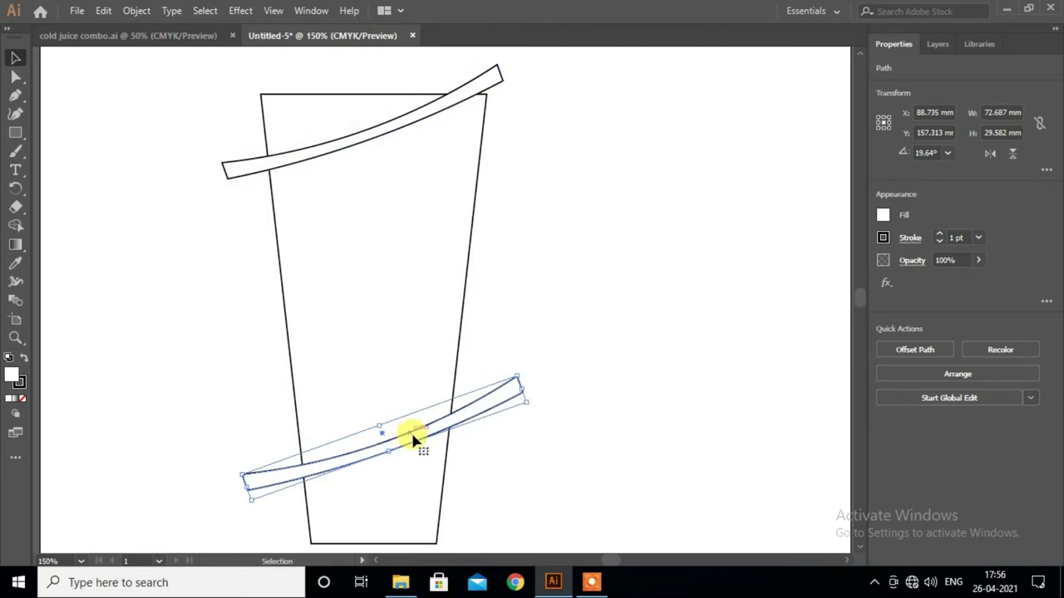
Reflect a copy of the band and move it up the cup
right_click(413, 438)
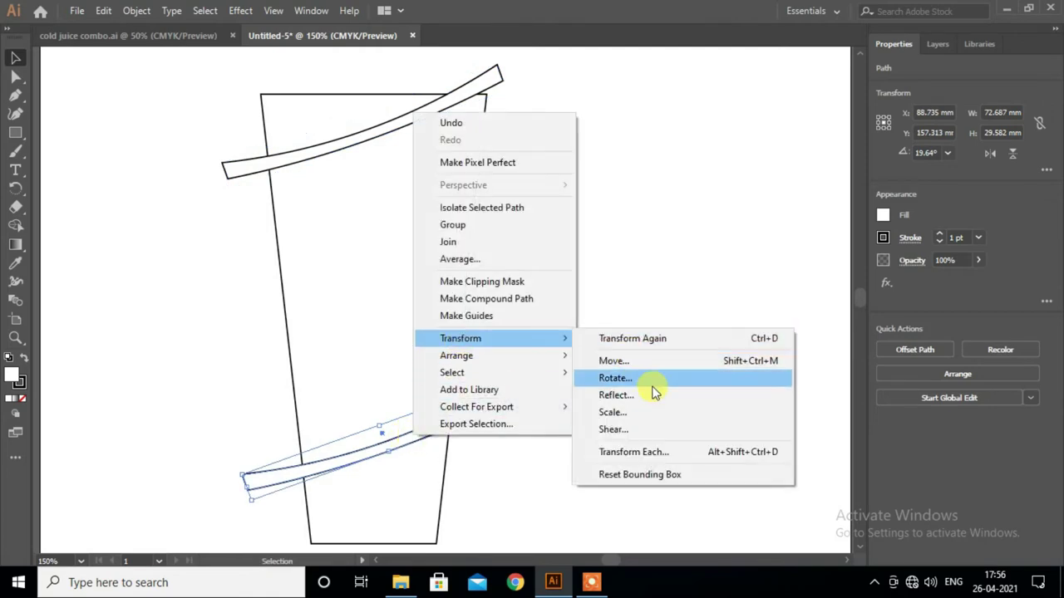
left_click(636, 395)
left_click(764, 398)
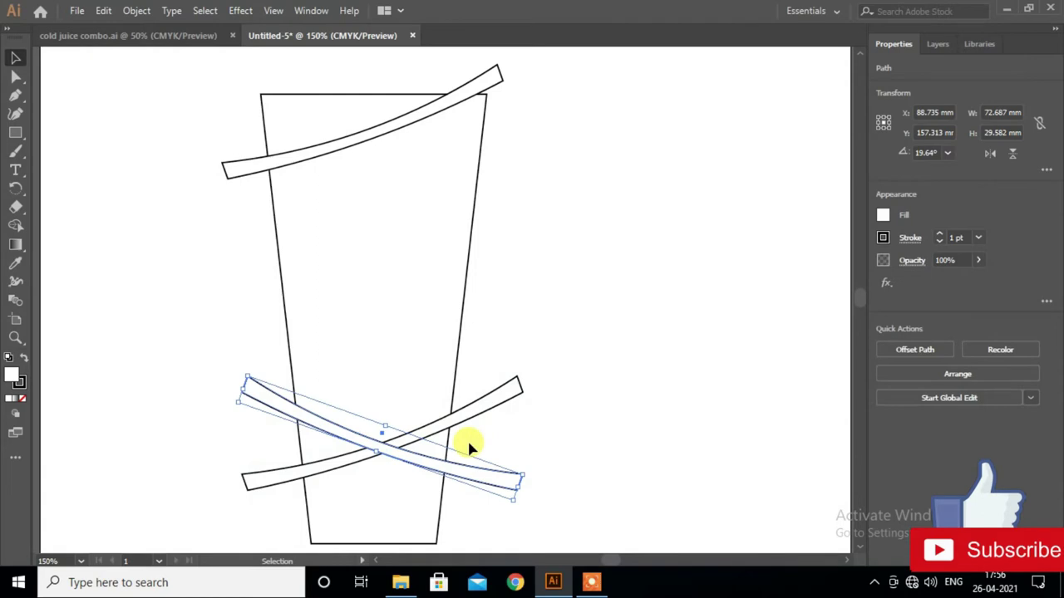
mouse_move(384, 451)
left_mouse_down()
mouse_move(376, 251)
mouse_move(355, 344)
left_mouse_up()
left_click(555, 333)
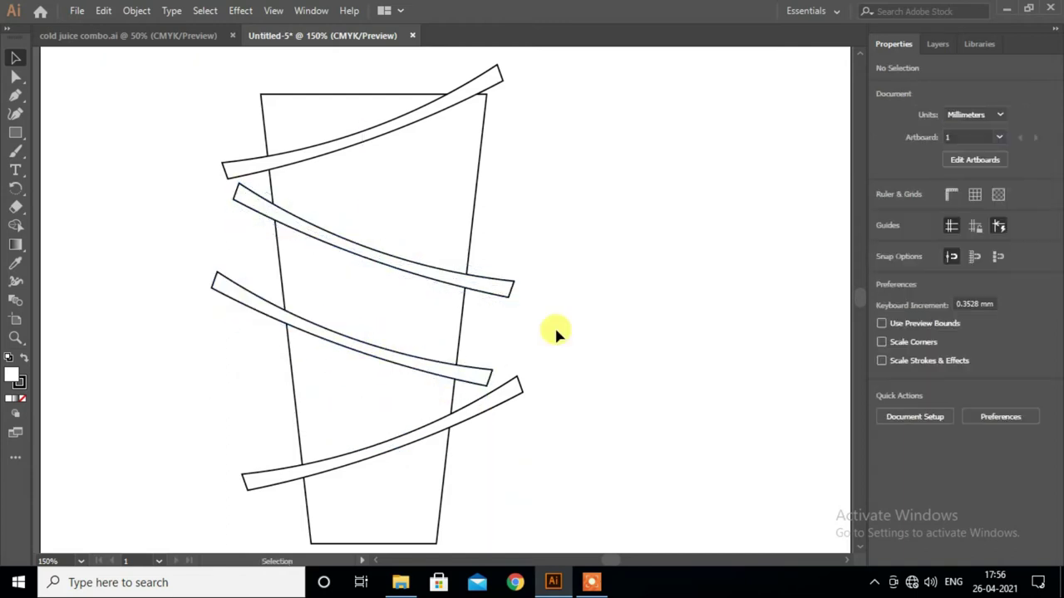
Reposition the lower bands and rotate the third band to a flatter 14.82° tilt
scroll(556, 331, "down", 1)
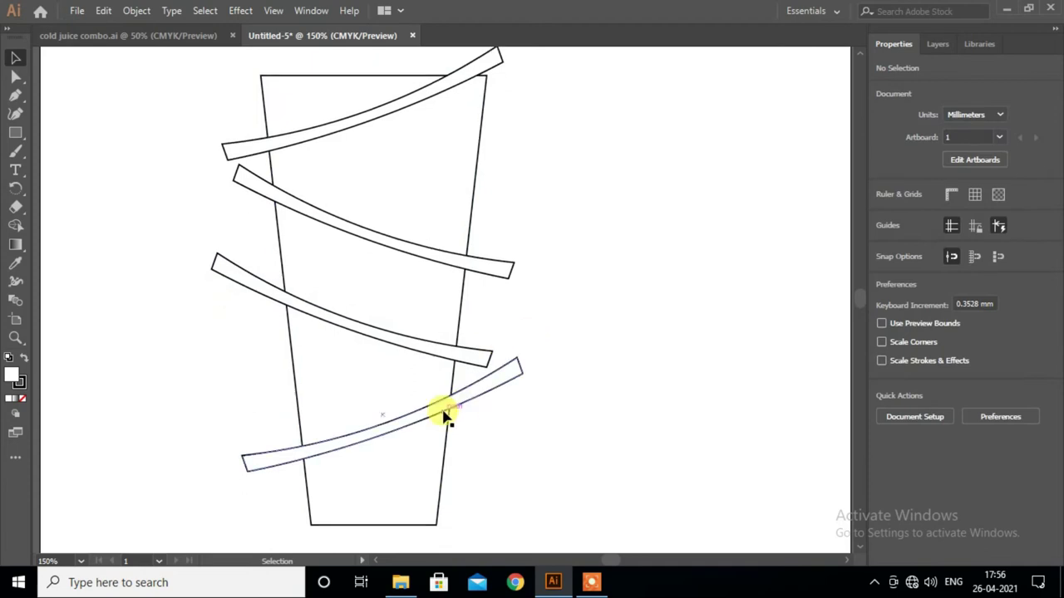
left_click_drag(409, 421, 391, 349)
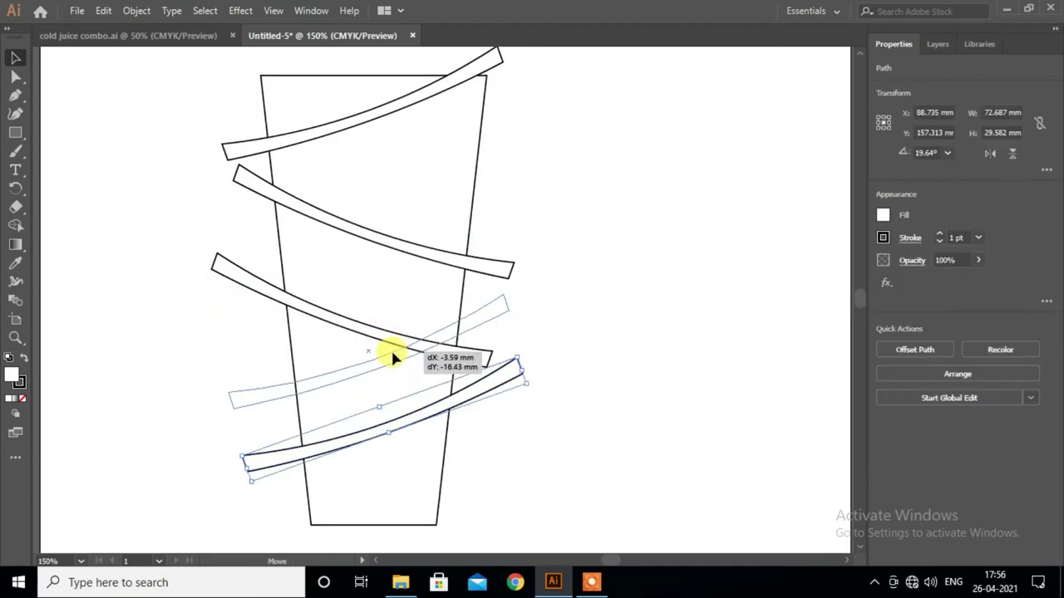
left_click_drag(316, 308, 341, 485)
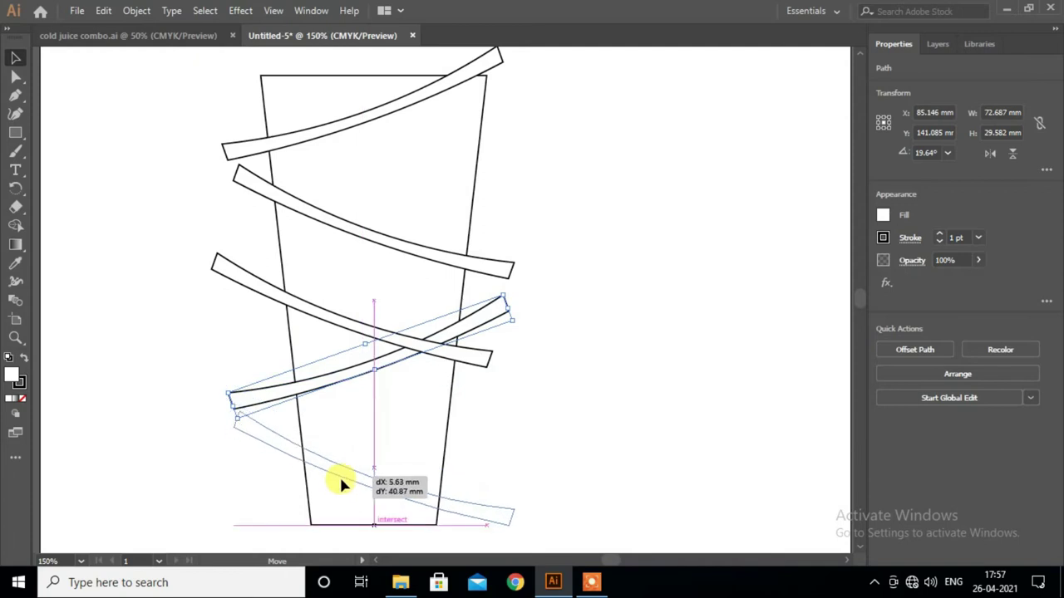
scroll(496, 416, "down", 1)
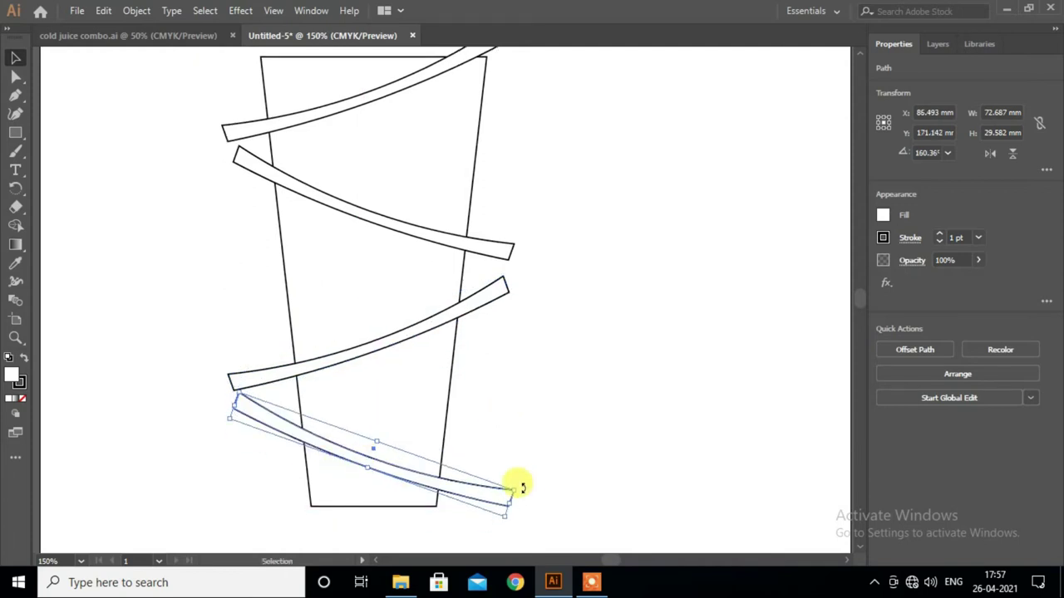
left_click_drag(517, 488, 522, 476)
left_click(523, 439)
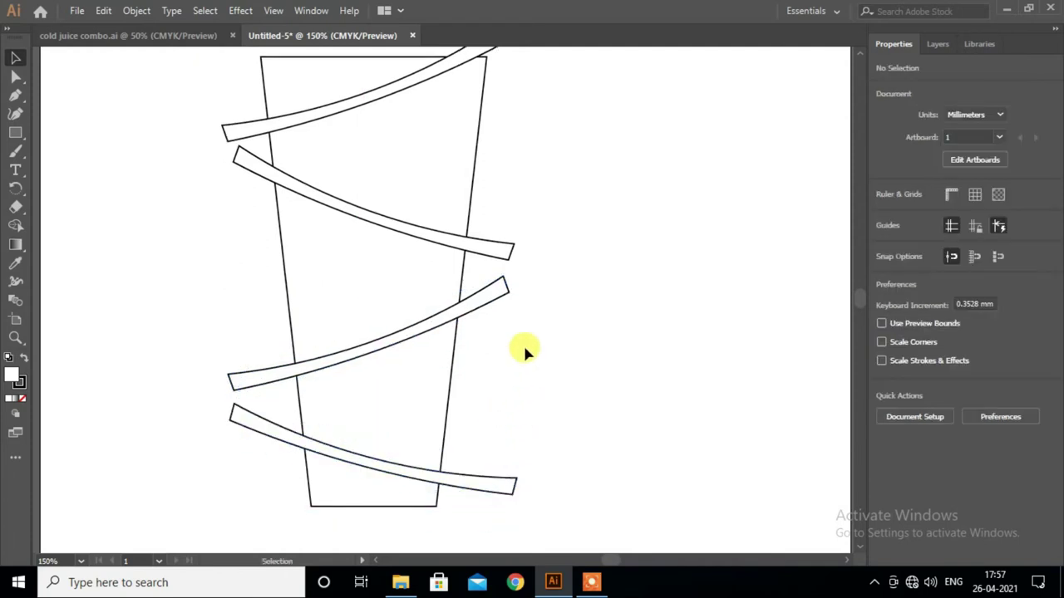
left_click(505, 292)
left_click_drag(518, 295, 520, 345)
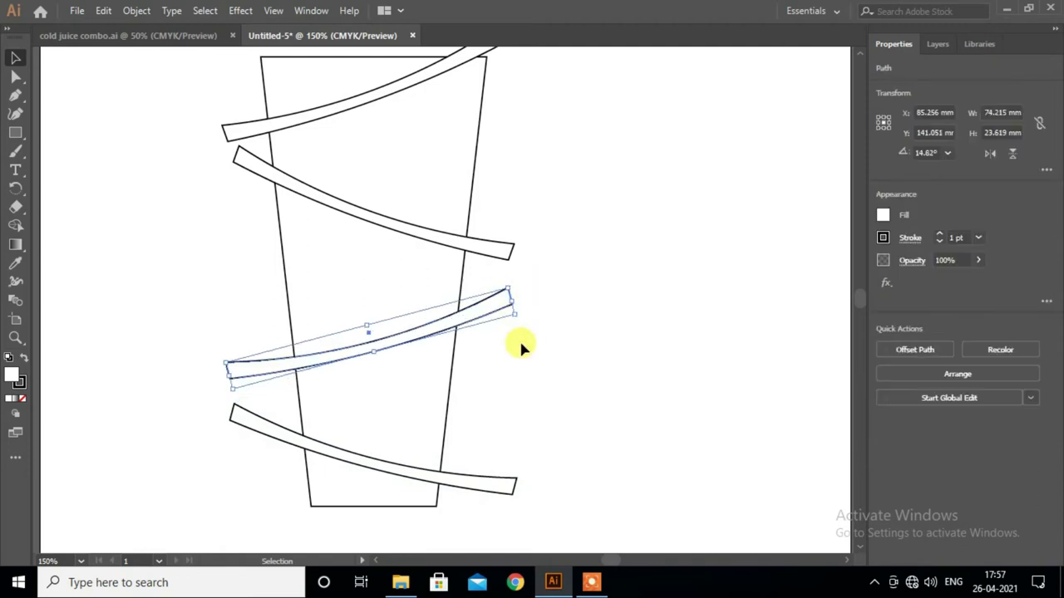
scroll(520, 333, "down", 1, "alt")
Cut the cup outline with the four bands using Pathfinder Minus Front
scroll(534, 307, "down", 1)
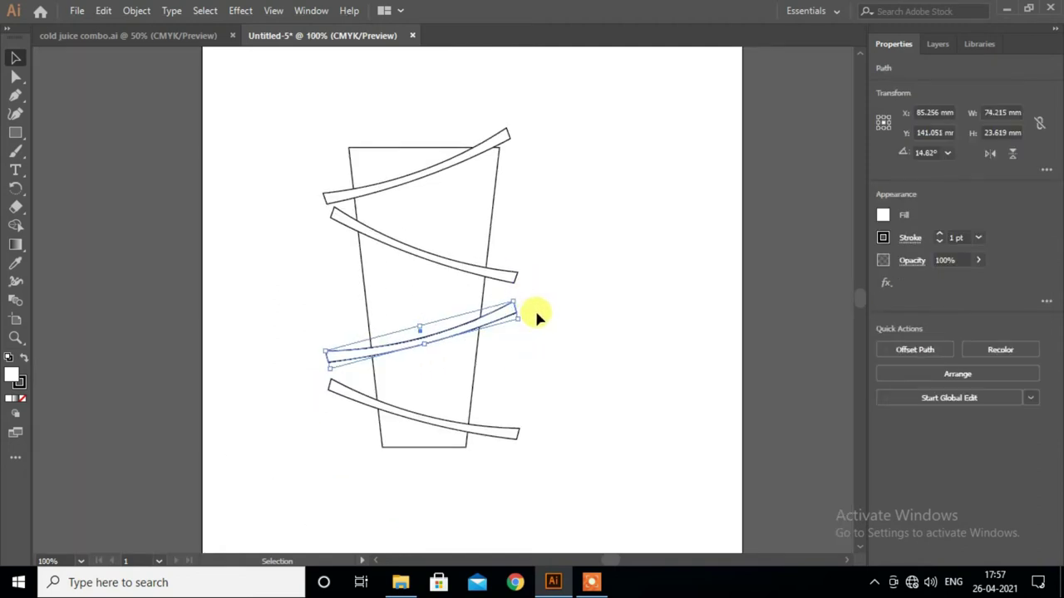
left_click_drag(290, 98, 551, 471)
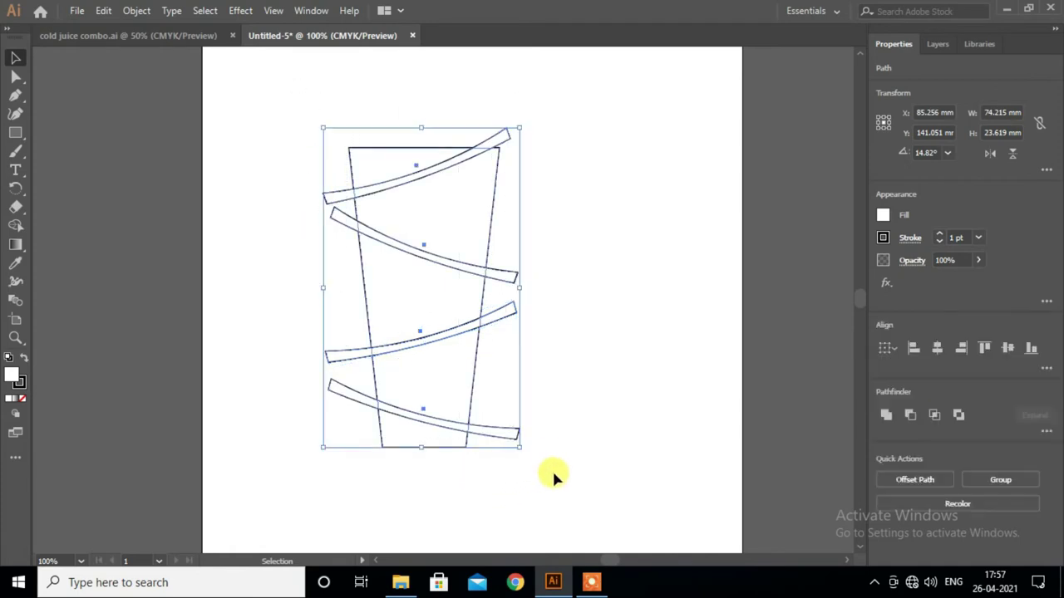
scroll(552, 474, "up", 1)
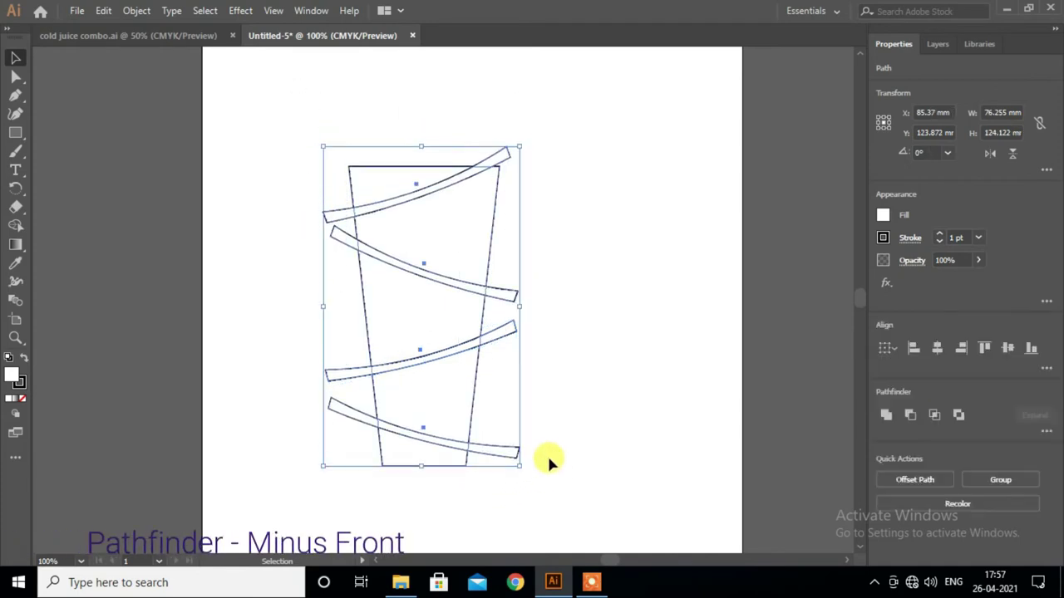
left_click(908, 415)
scroll(515, 376, "down", 1)
left_click(511, 378)
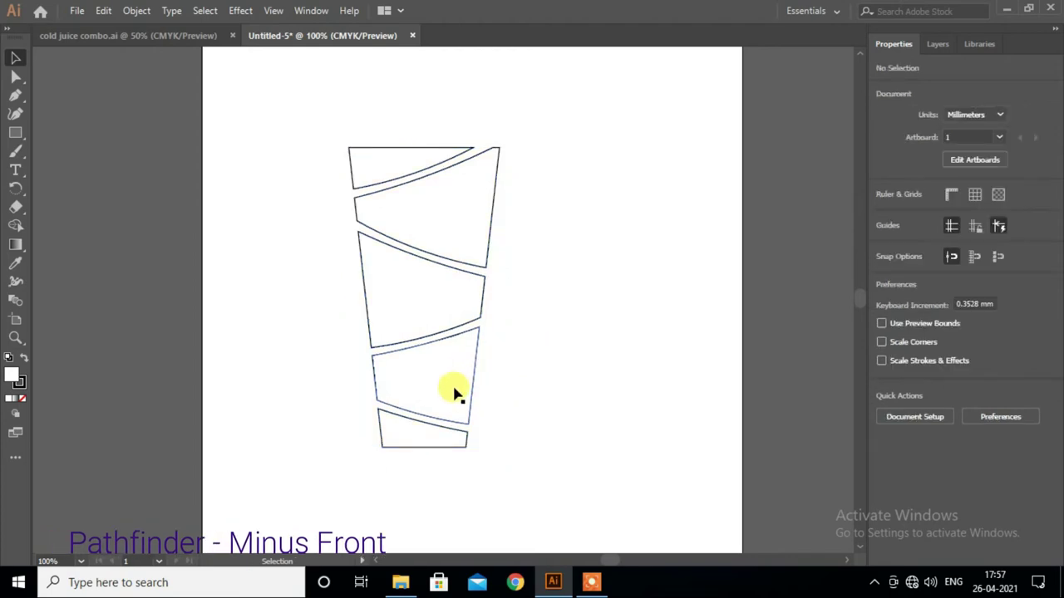
Ungroup the resulting cup segments and zoom back out to the whole artboard
left_click(435, 349)
key("ctrl+plus")
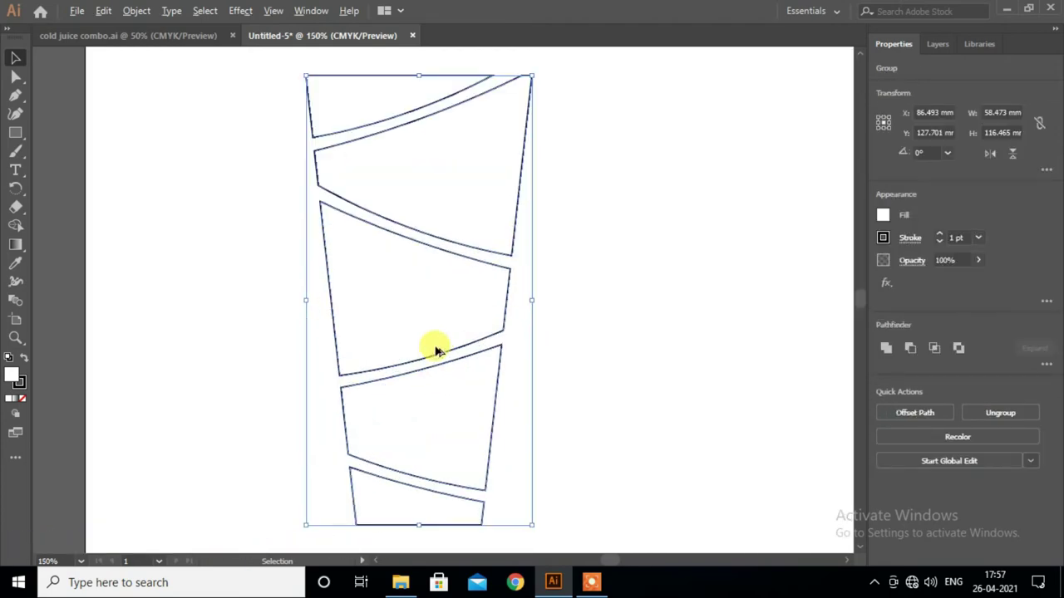
scroll(435, 349, "up", 1)
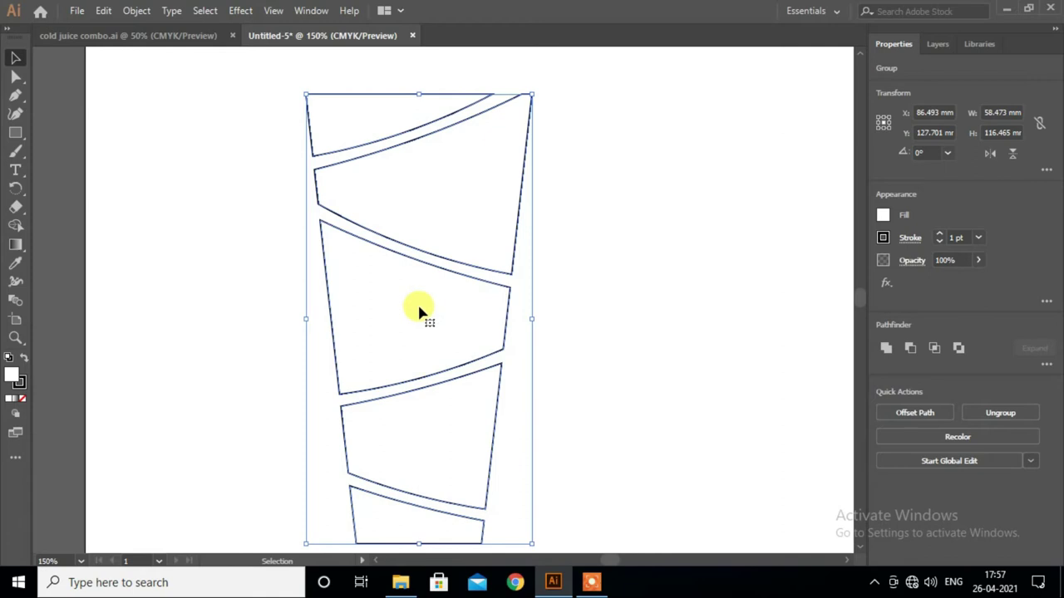
scroll(418, 309, "down", 2)
scroll(532, 444, "up", 2)
right_click(452, 427)
left_click(586, 307)
left_click(607, 324)
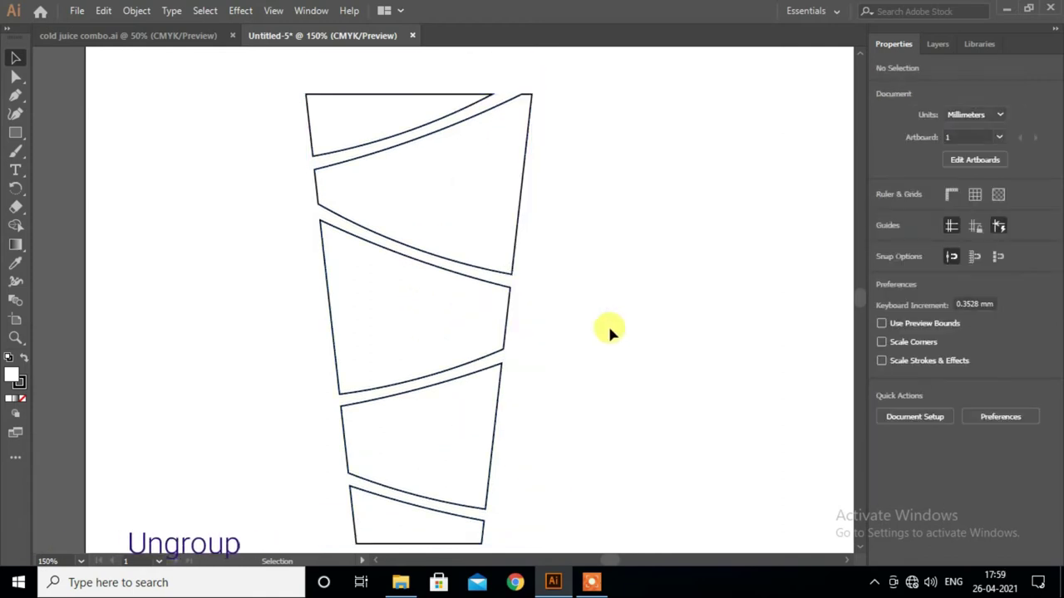
key("ctrl+minus")
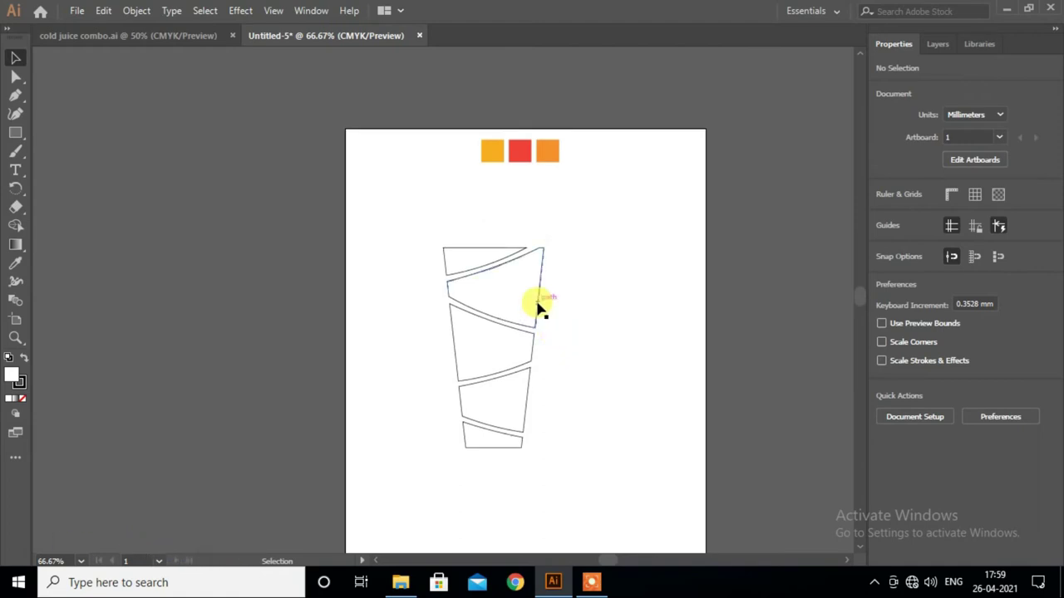
Fill the top segment blue and the second segment golden yellow
left_click(487, 262)
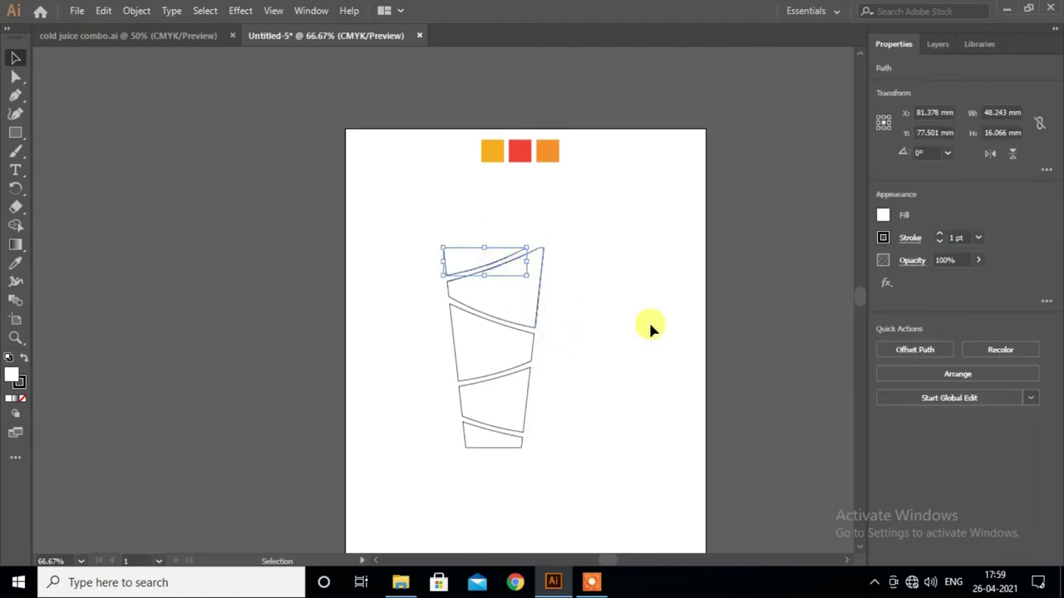
left_click(883, 215)
left_click(794, 277)
left_click(508, 306, "shift")
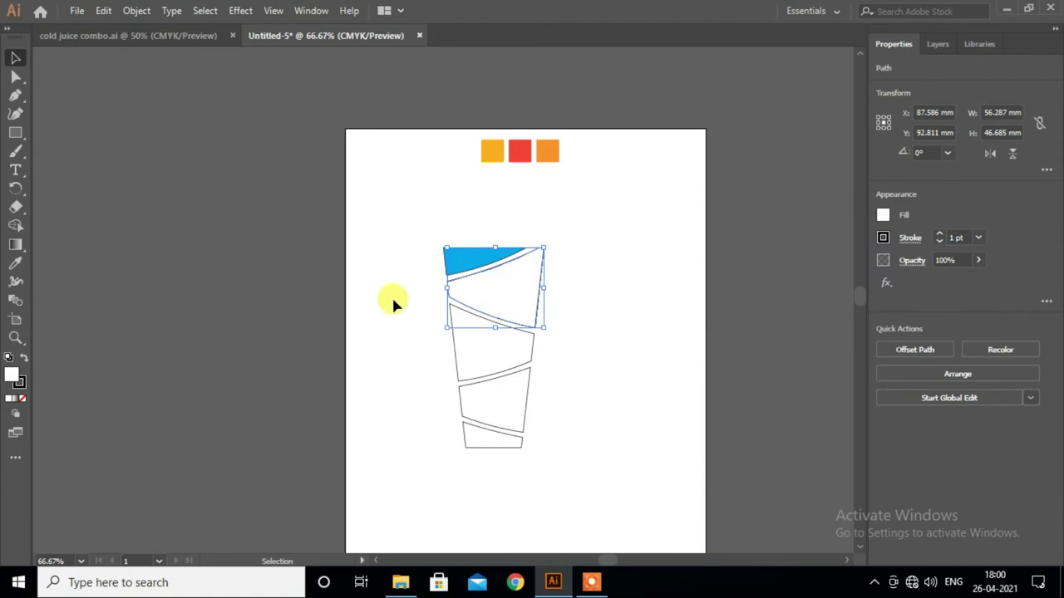
left_click(15, 263)
left_click(499, 153)
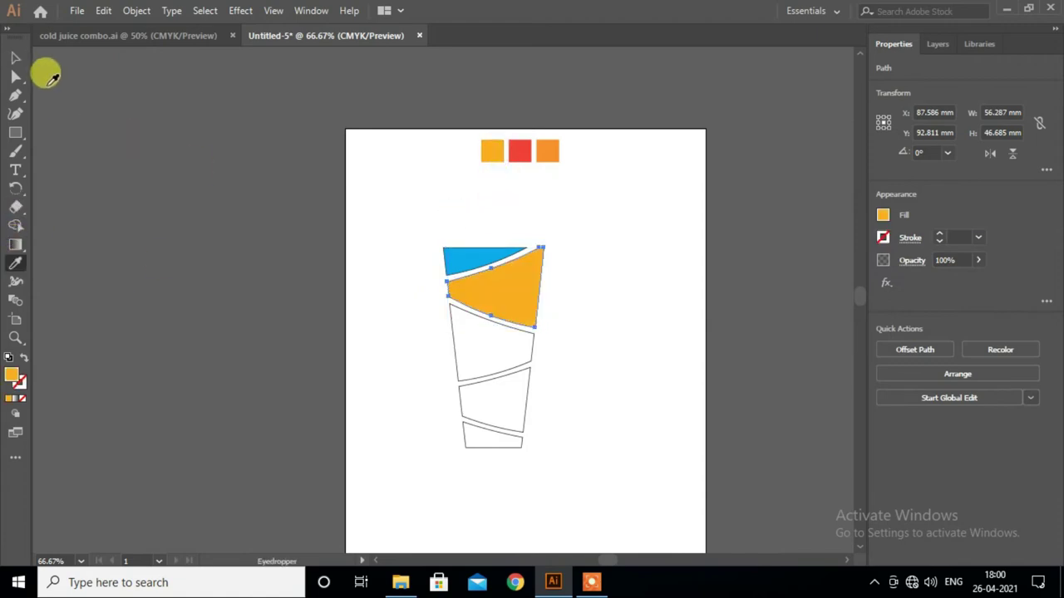
left_click(15, 56)
Fill the third segment red and the fourth orange using the Eyedropper
left_click(487, 359)
left_click(13, 266)
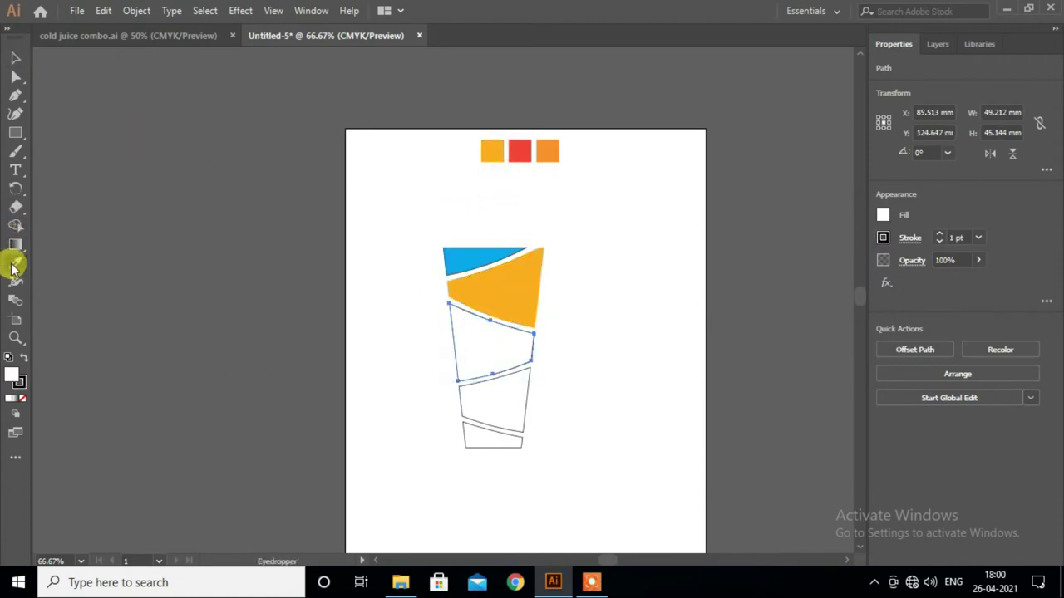
left_click(527, 158)
left_click(15, 58)
left_click(573, 387)
left_click(519, 411)
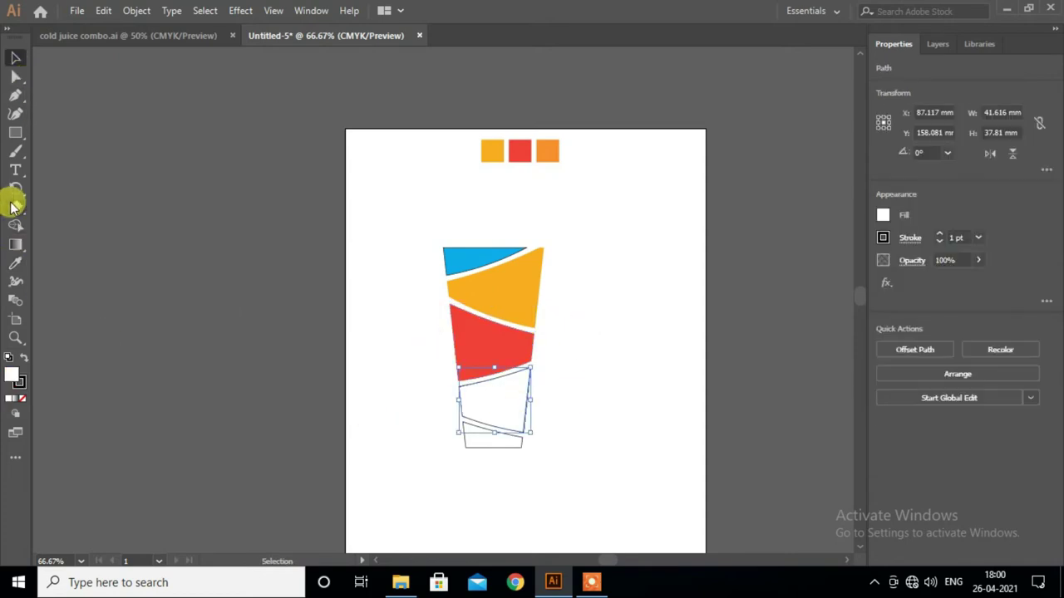
left_click(25, 264)
left_click(549, 149)
left_click(15, 58)
left_click(492, 447)
Fill the bottom segment bright yellow, then select the whole cup
left_click(493, 447)
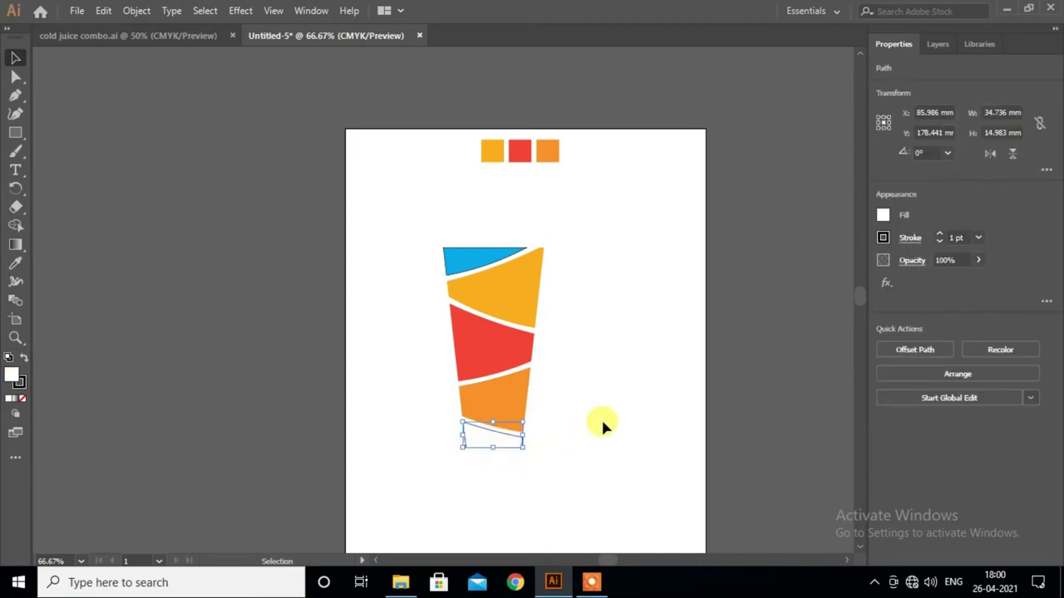
left_click(883, 215)
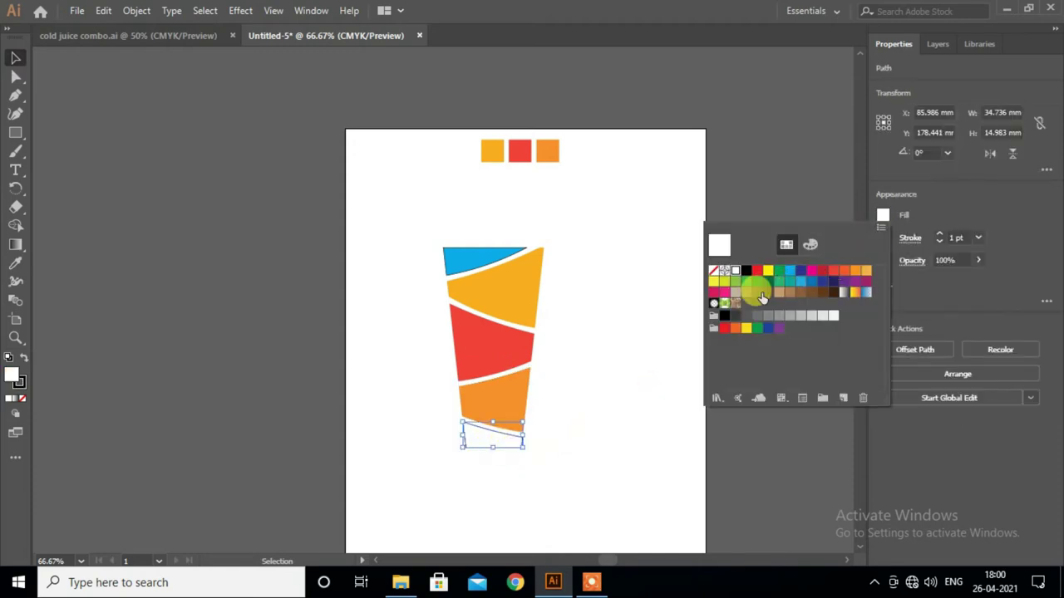
left_click(717, 285)
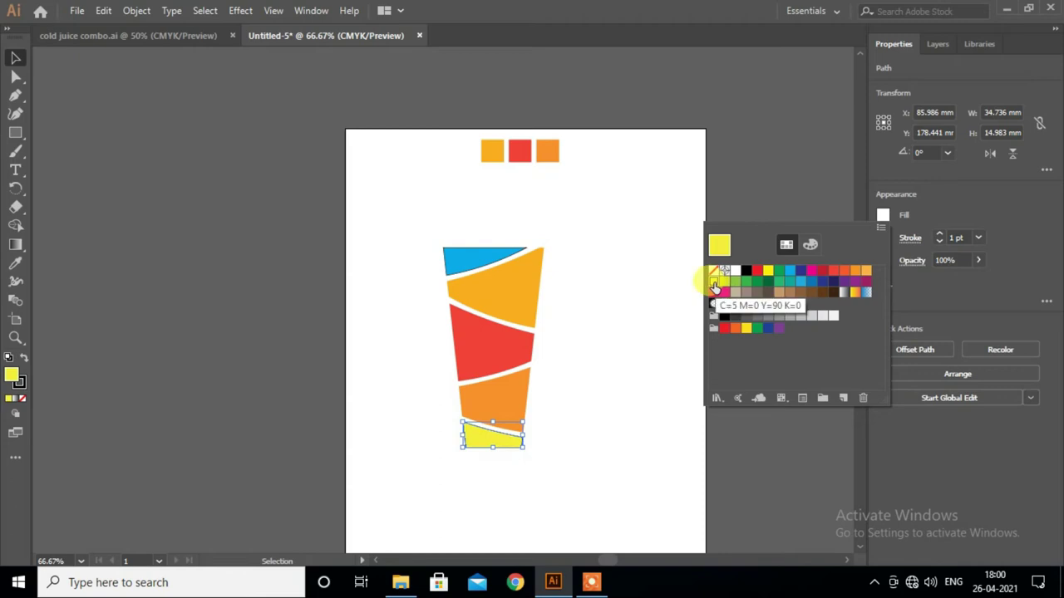
left_click(592, 463)
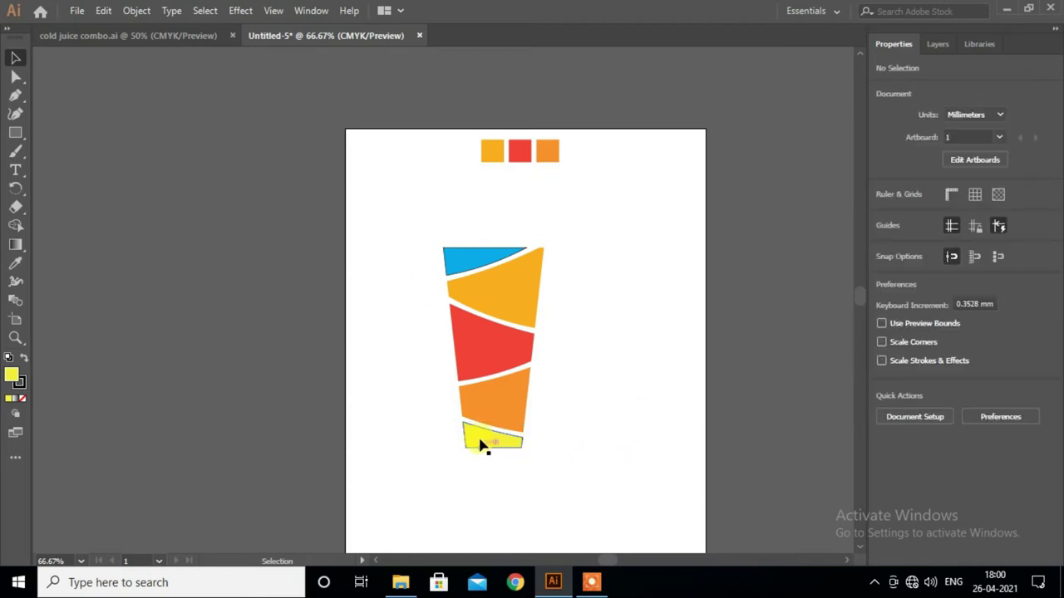
left_click_drag(399, 213, 561, 461)
Adjust the cup's fill and stroke colour settings, then deselect it
left_click(883, 217)
left_click(883, 237)
left_click(716, 297)
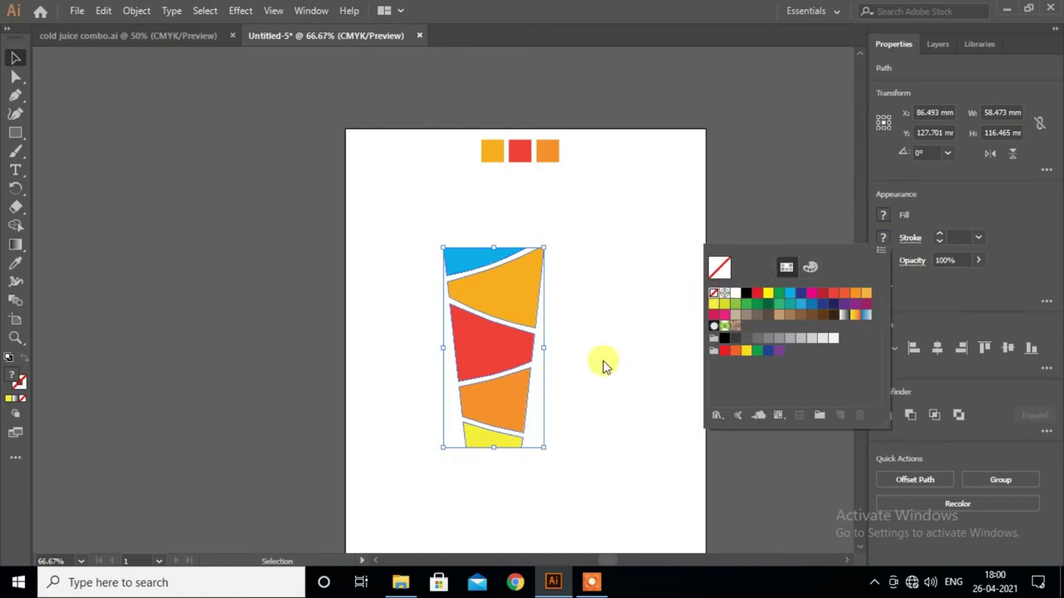
left_click(592, 359)
Select each slice in turn to check how the cup segments line up
scroll(592, 358, "up", 1)
left_click(507, 336)
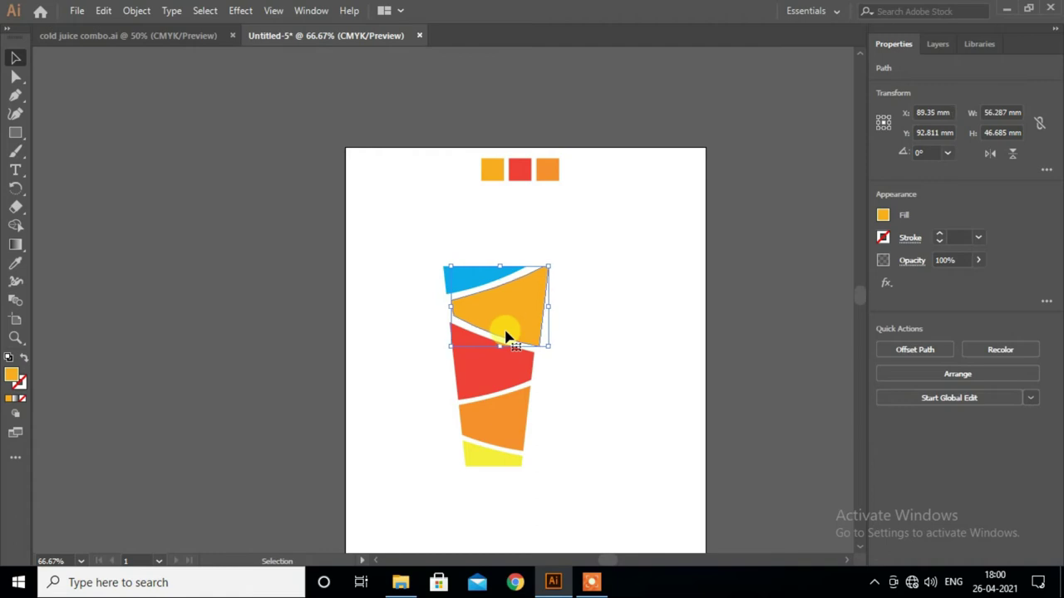
left_click(505, 378)
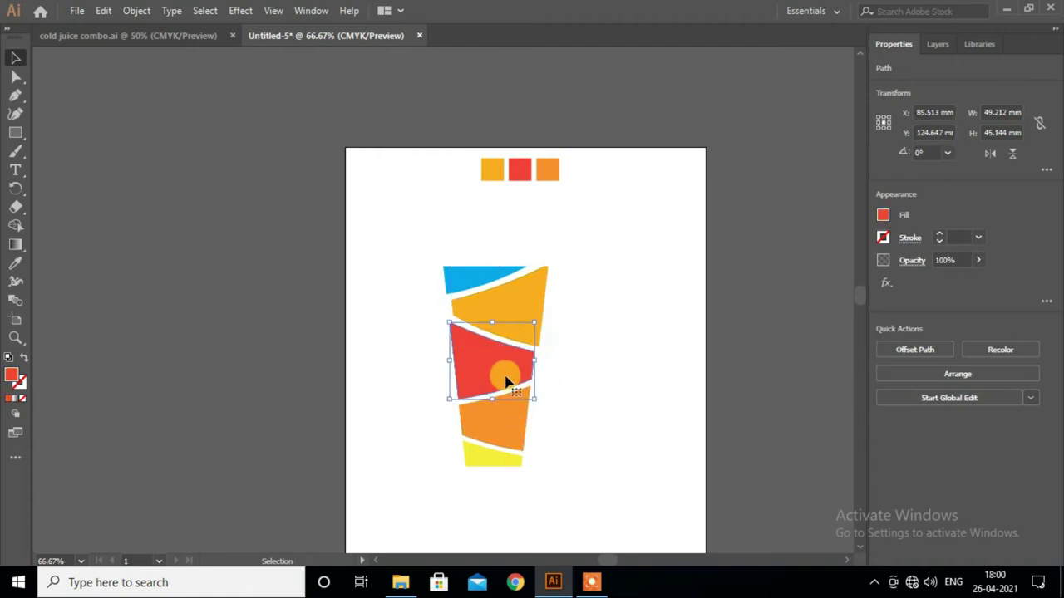
scroll(561, 379, "down", 2)
left_click(487, 408)
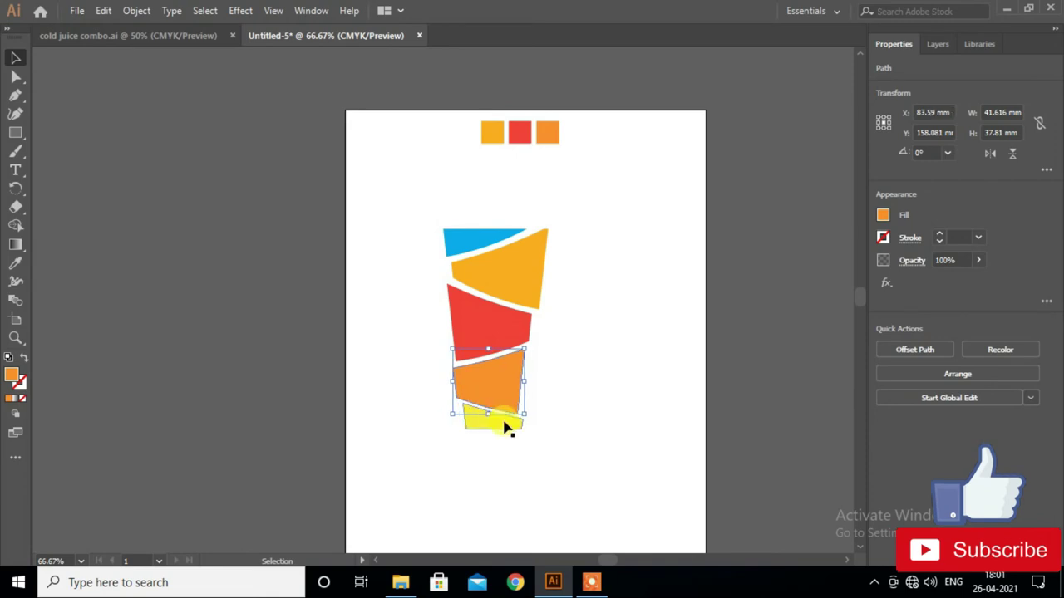
left_click(572, 412)
scroll(544, 424, "up", 1)
left_click(510, 449)
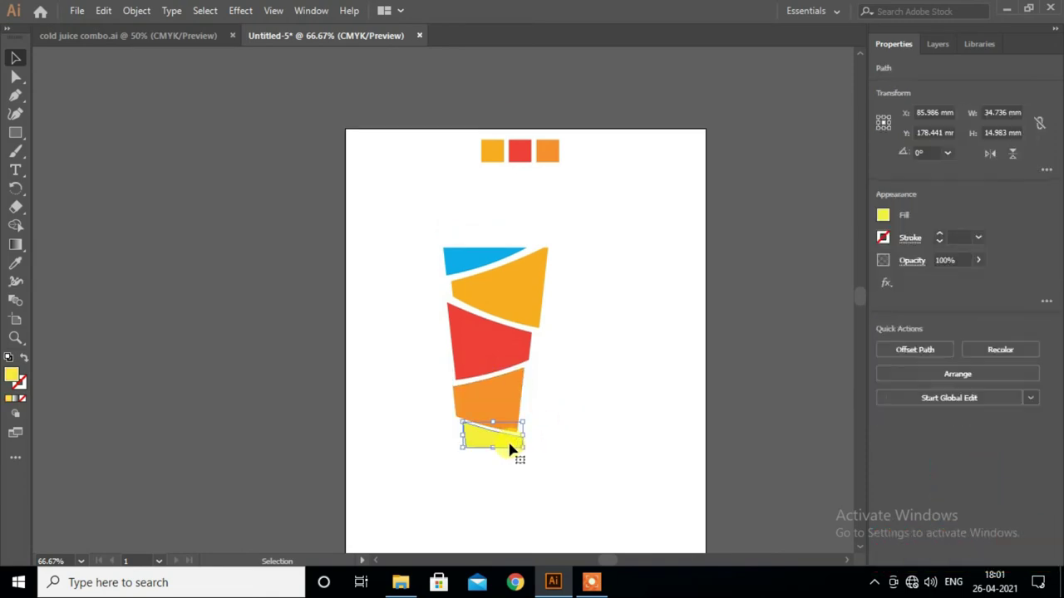
left_click(561, 431)
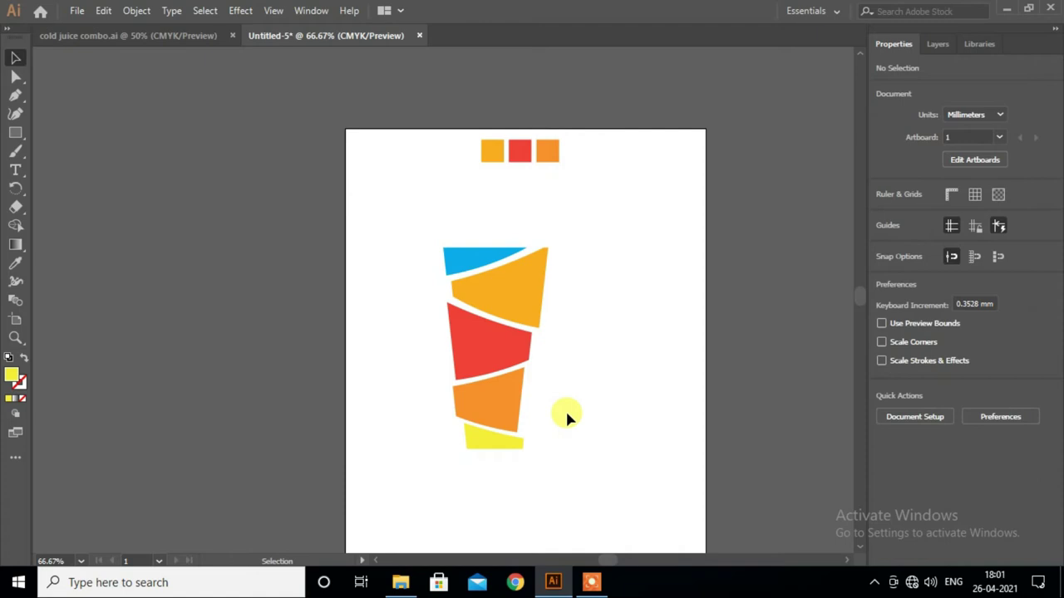
Shift the red slice slightly left to even out the gaps
left_click(496, 349)
left_click_drag(496, 353, 492, 353)
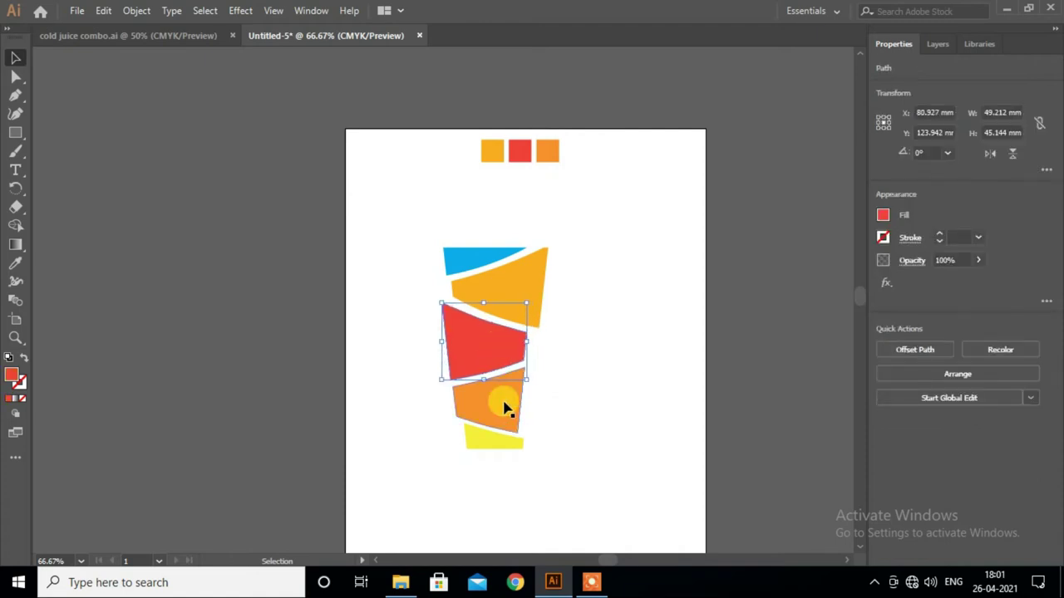
left_click(503, 407)
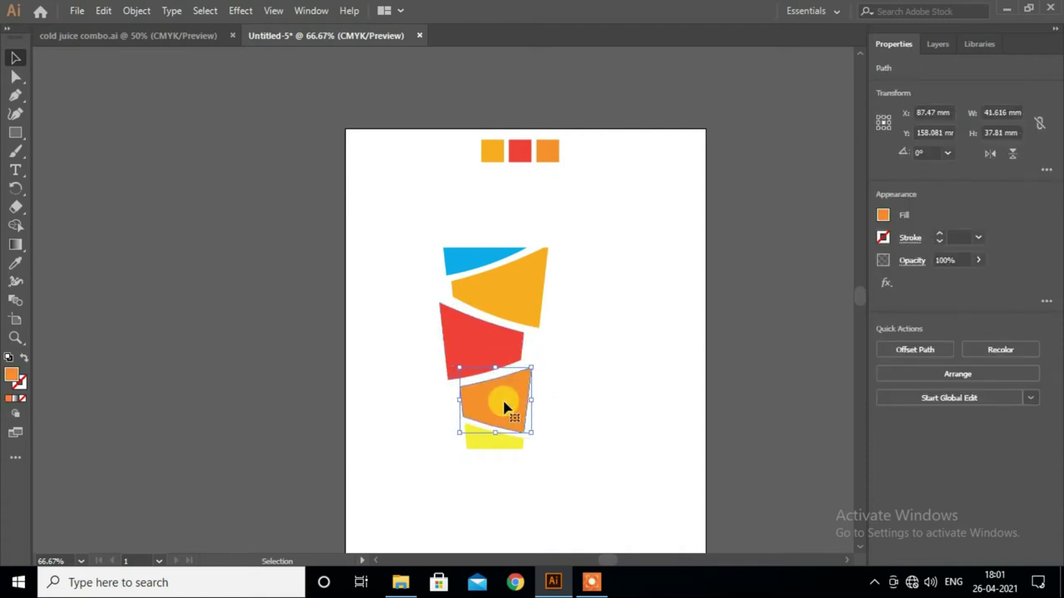
left_click(479, 351)
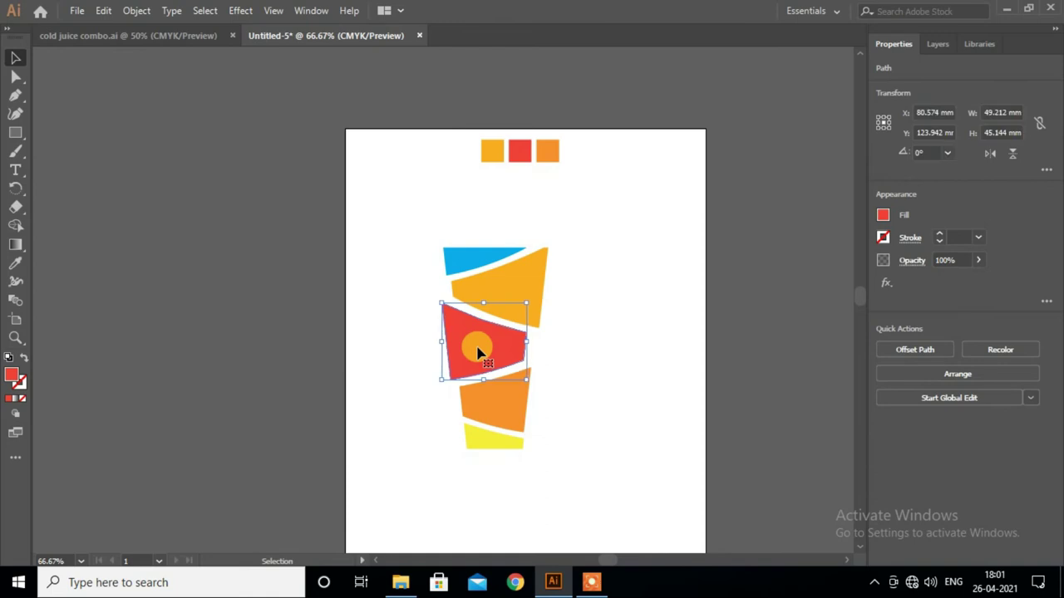
left_click(572, 356)
scroll(511, 422, "down", 1)
left_click(489, 431)
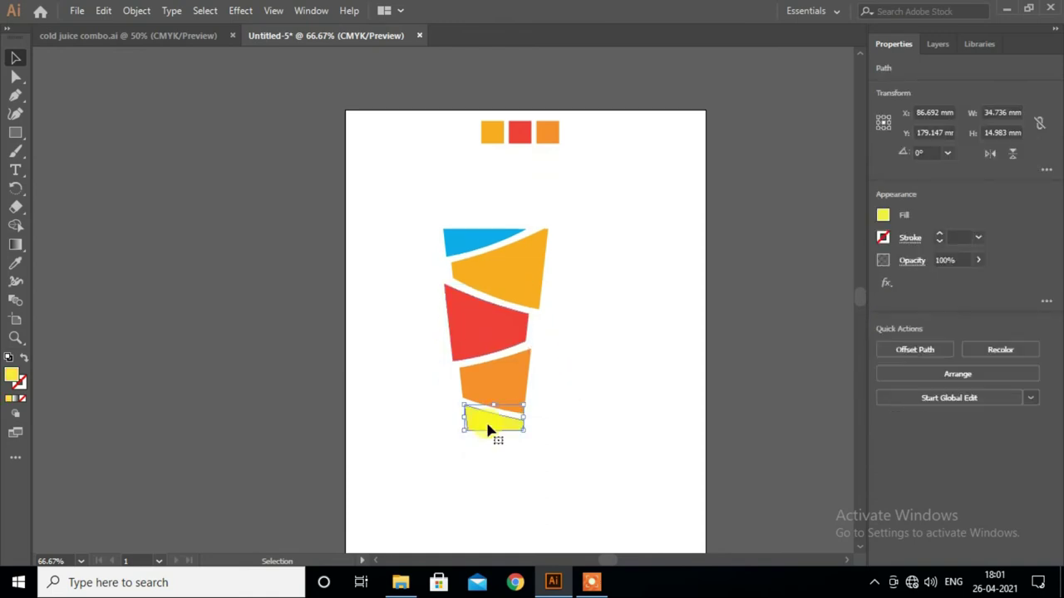
left_click(555, 431)
left_click(636, 422)
scroll(635, 422, "up", 1)
Move all the cup slices together right and down toward the page centre
left_click_drag(400, 208, 548, 466)
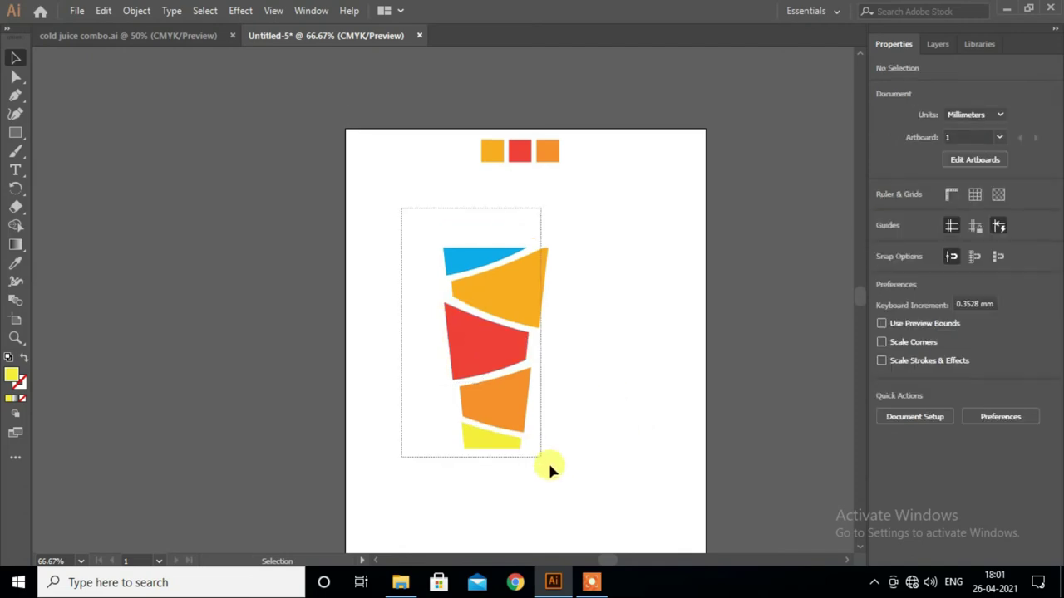
left_click_drag(493, 352, 532, 372)
left_click(505, 392)
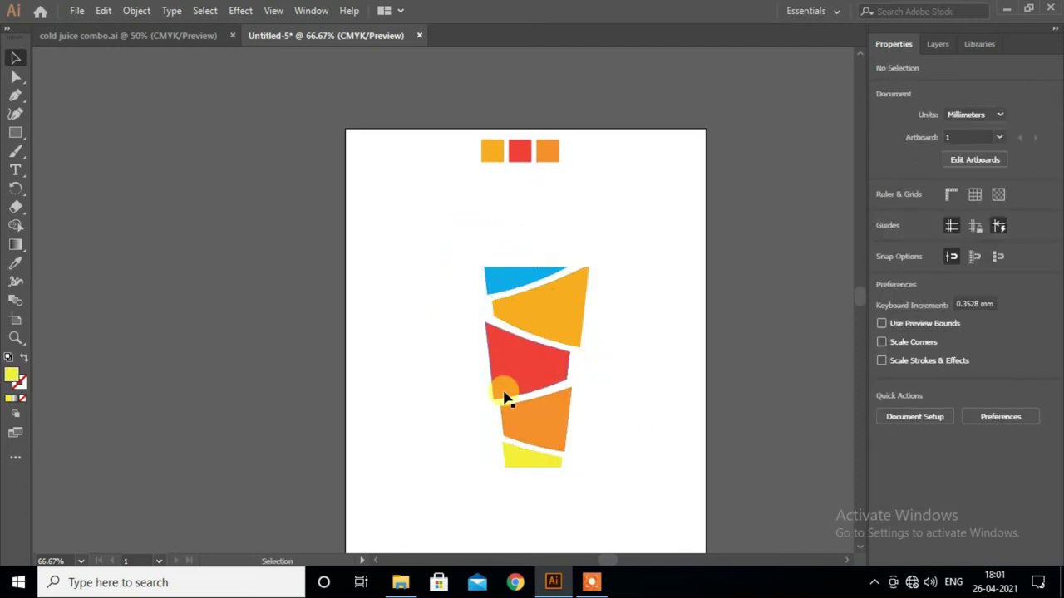
Draw a tall thin vertical bar and a short horizontal bar on its top to form the straw
left_click(15, 132)
left_click_drag(395, 255, 409, 328)
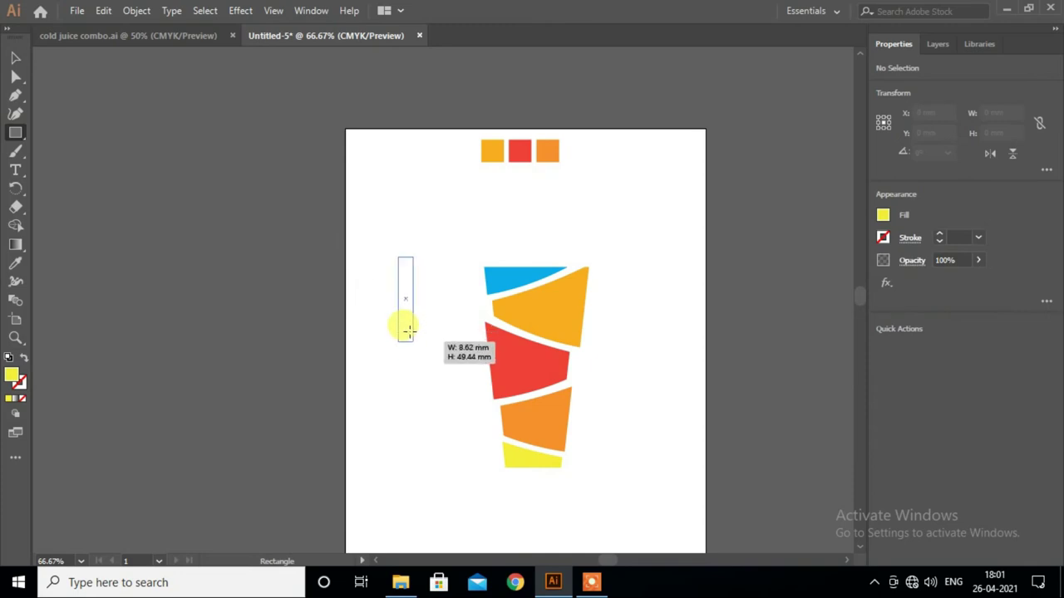
key("v")
left_click(406, 278)
left_click(18, 135)
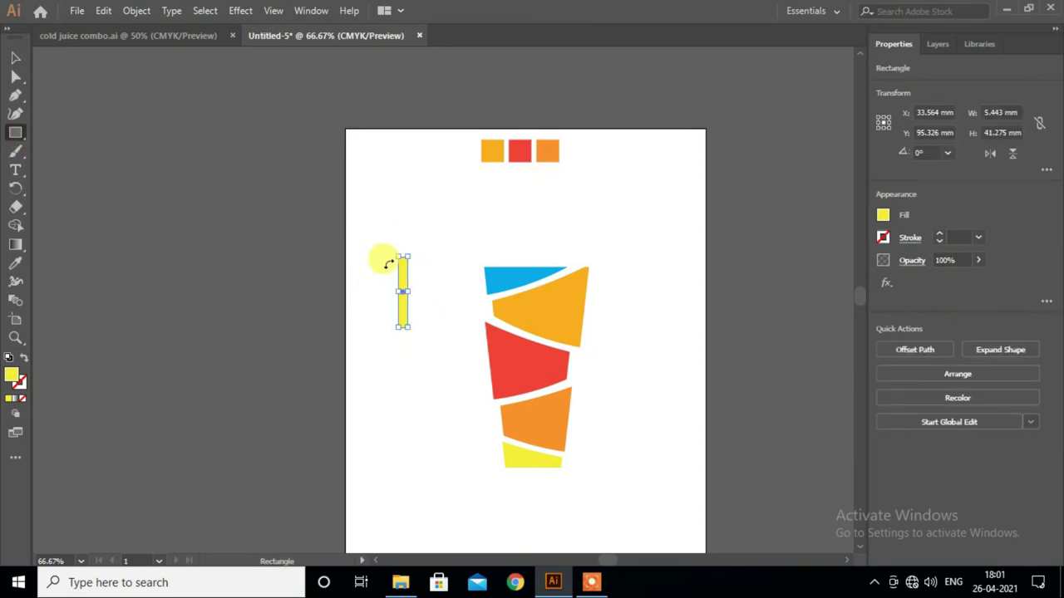
left_click_drag(424, 237, 450, 244)
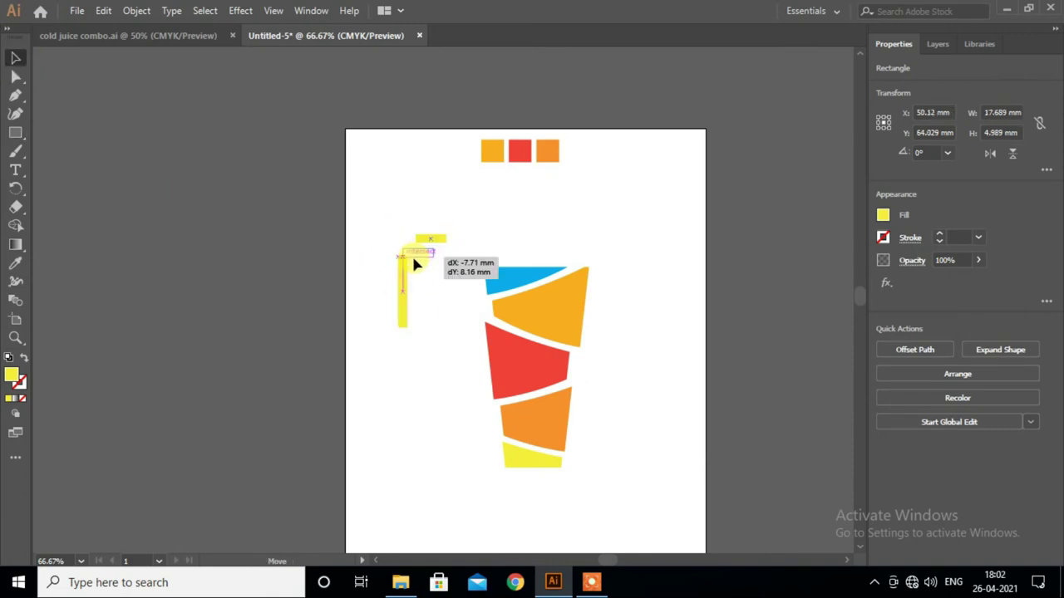
left_click_drag(410, 271, 411, 270)
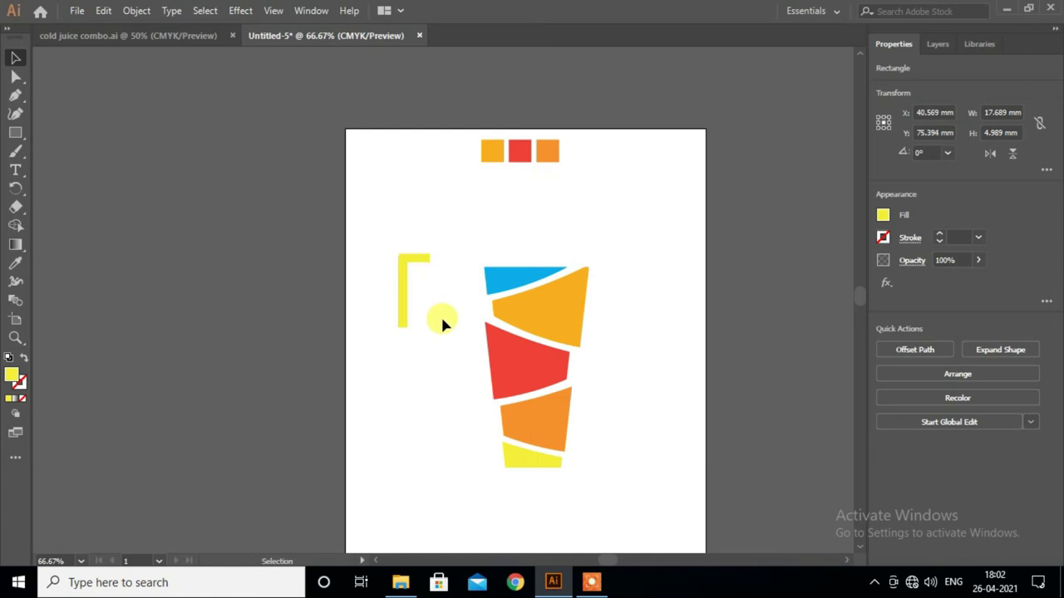
left_click(420, 267)
left_click(429, 309)
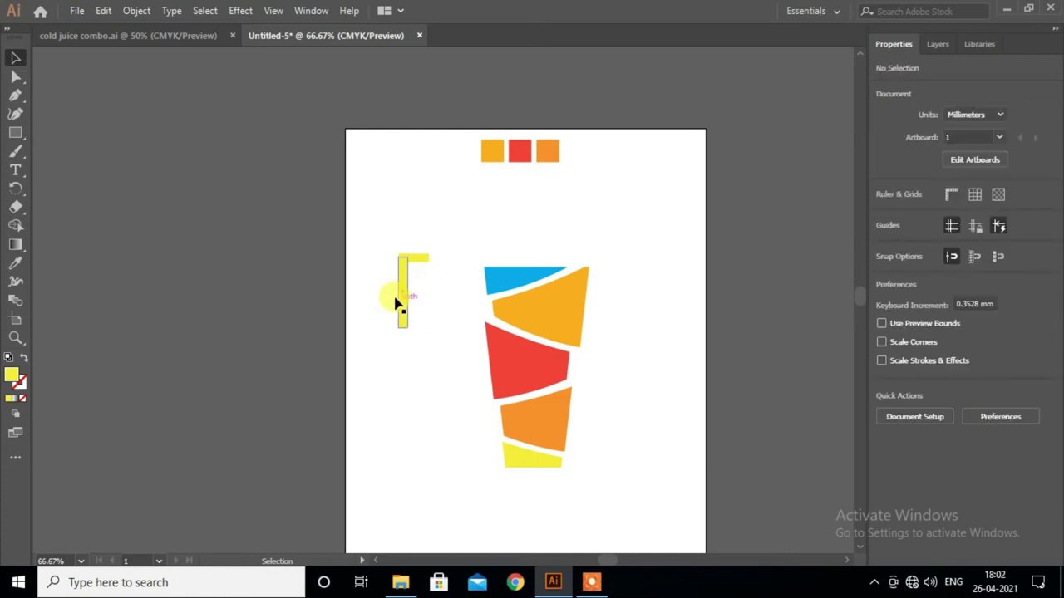
Select both straw bars and fill them blue
left_click_drag(379, 240, 453, 344)
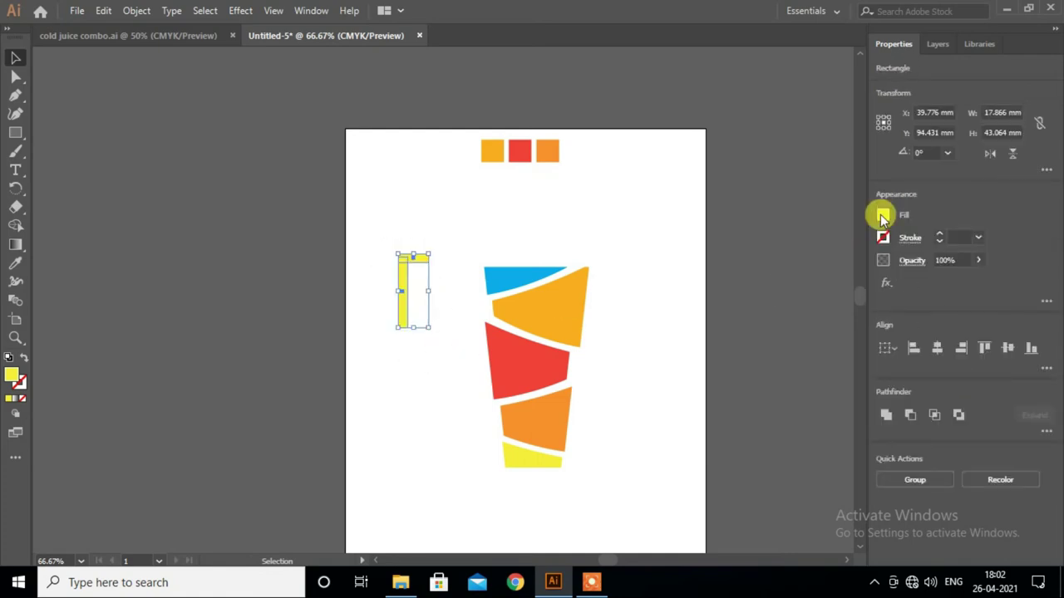
left_click(883, 218)
left_click(783, 268)
left_click(441, 329)
Move the blue straw onto the top of the cup and resize it to fit
mouse_move(404, 301)
left_mouse_down()
mouse_move(517, 240)
mouse_move(545, 258)
left_mouse_up()
left_click(648, 292)
scroll(648, 292, "up", 1)
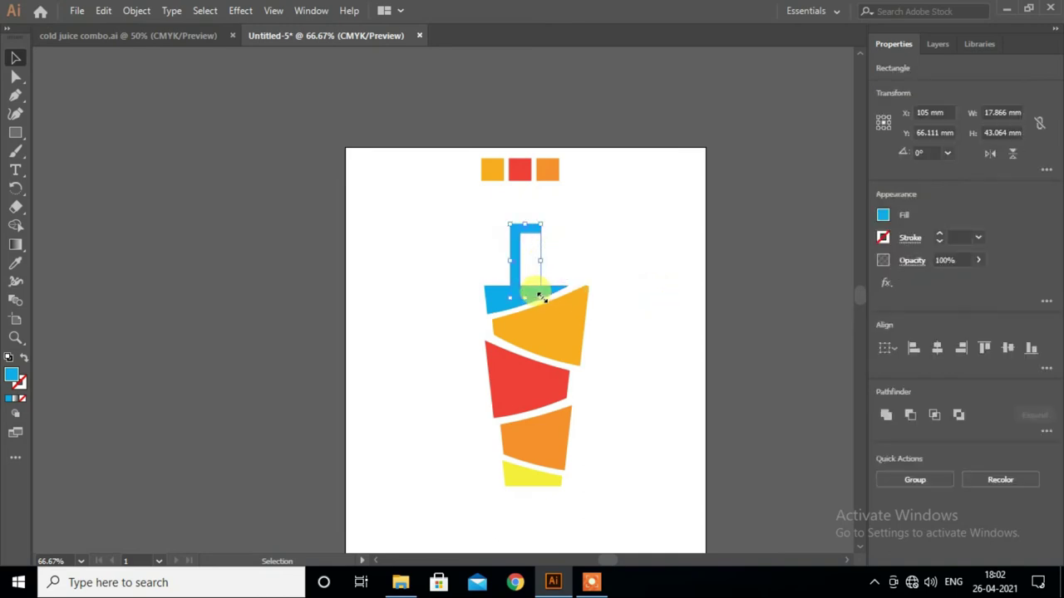
left_click_drag(541, 300, 540, 292)
left_click(621, 274)
scroll(618, 299, "down", 1)
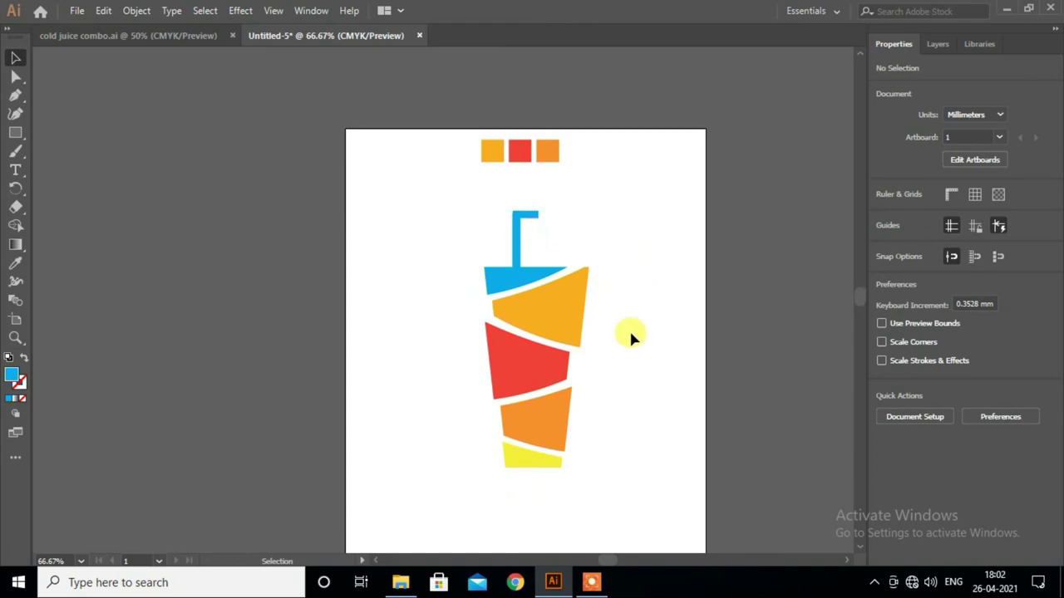
scroll(632, 337, "down", 2)
scroll(635, 338, "down", 1)
scroll(599, 382, "down", 3)
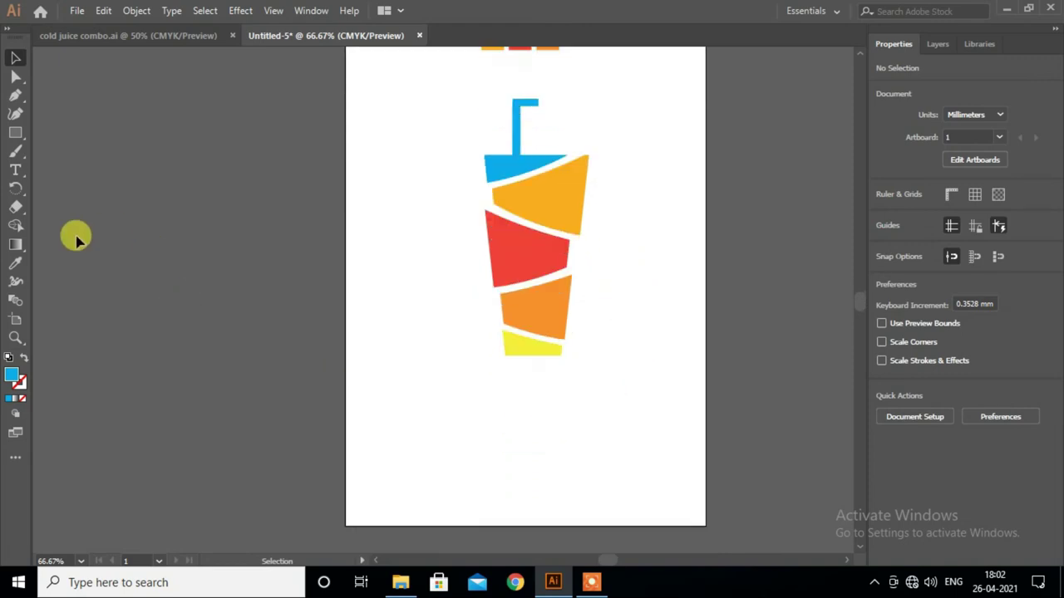
Add 48 pt text reading 'Fresh Juice' below the cup
left_click(12, 172)
scroll(508, 456, "down", 1)
left_click(443, 412)
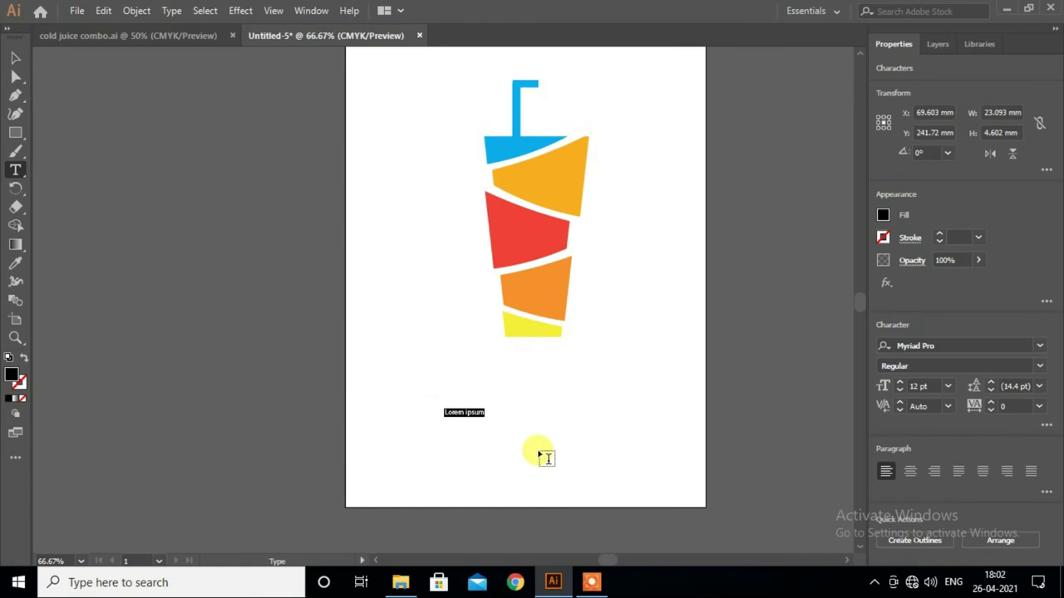
left_click(948, 386)
left_click(964, 328)
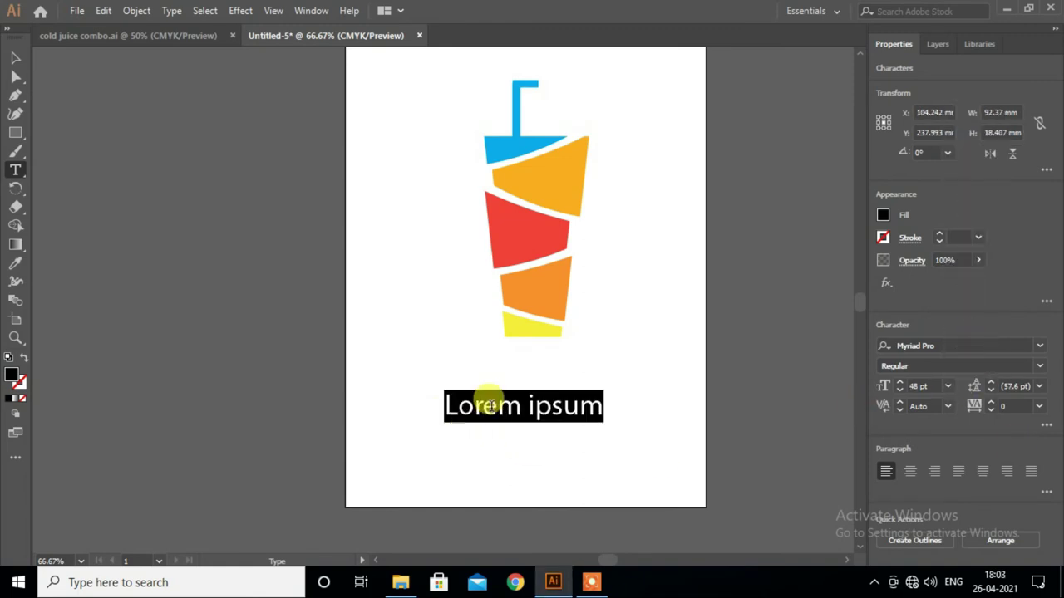
type("F")
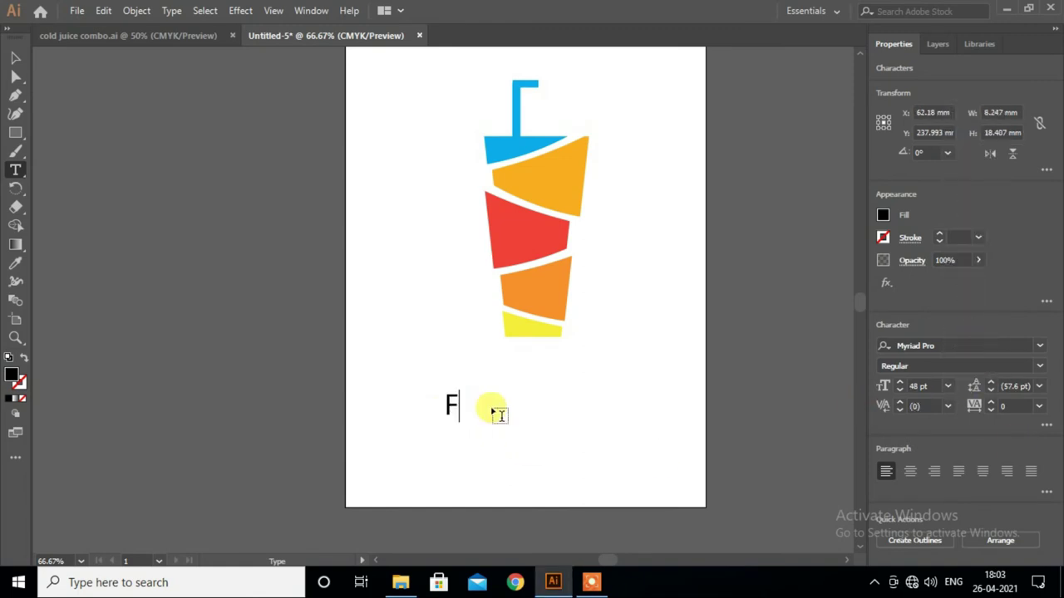
type("re")
type("sh Jui")
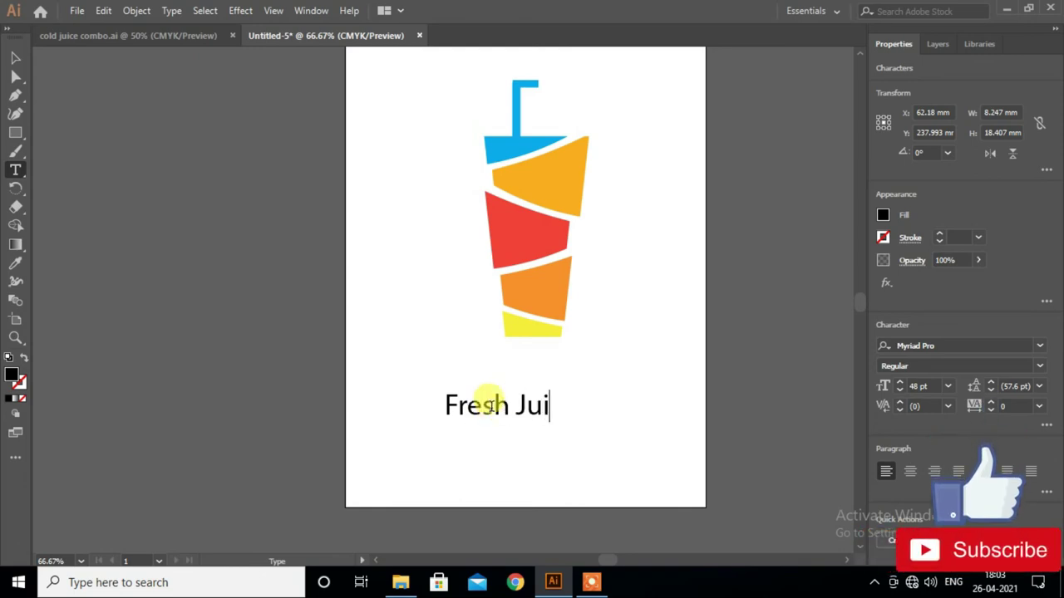
Reposition the Fresh Juice text under the cup and browse the font list for it
left_click(15, 57)
left_click(482, 411)
left_click_drag(501, 407, 571, 364)
left_click(1039, 346)
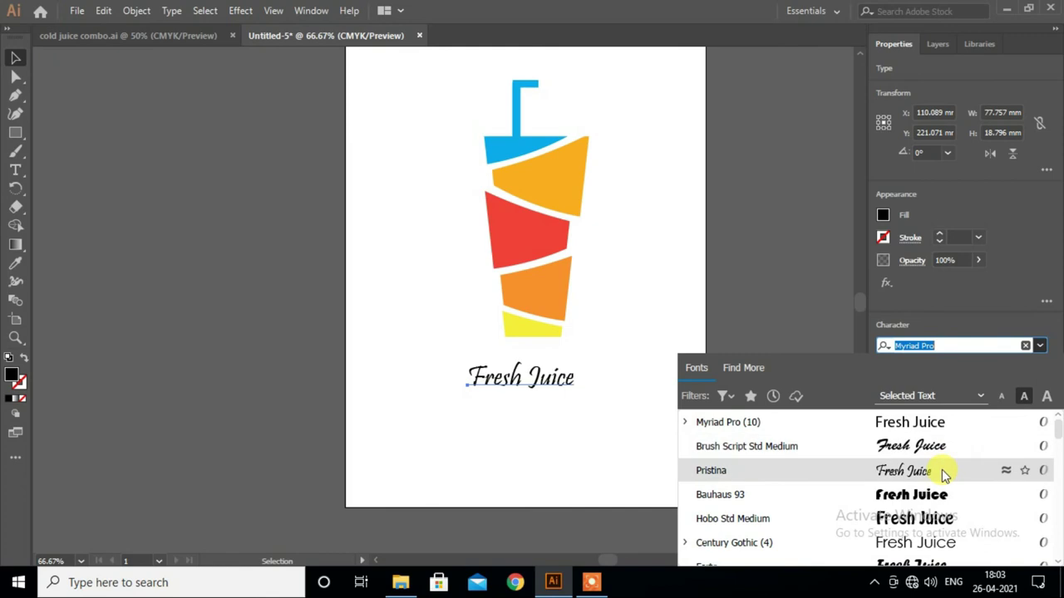
Set the Fresh Juice text in Hobo Std Medium and colour it with the sampled orange
left_click(930, 518)
scroll(584, 432, "up", 1)
scroll(588, 384, "up", 1)
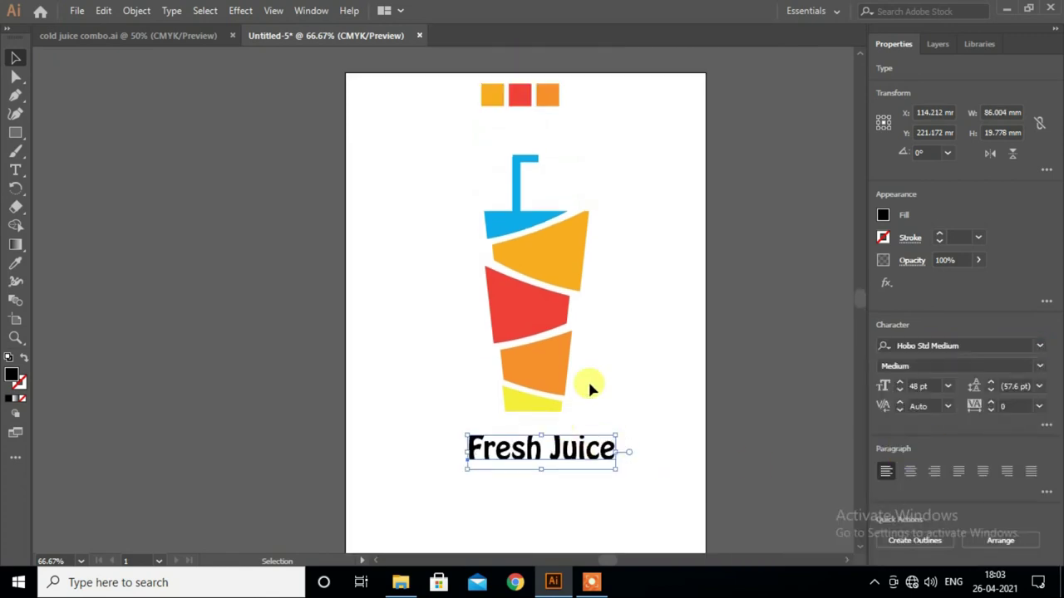
scroll(630, 369, "down", 1)
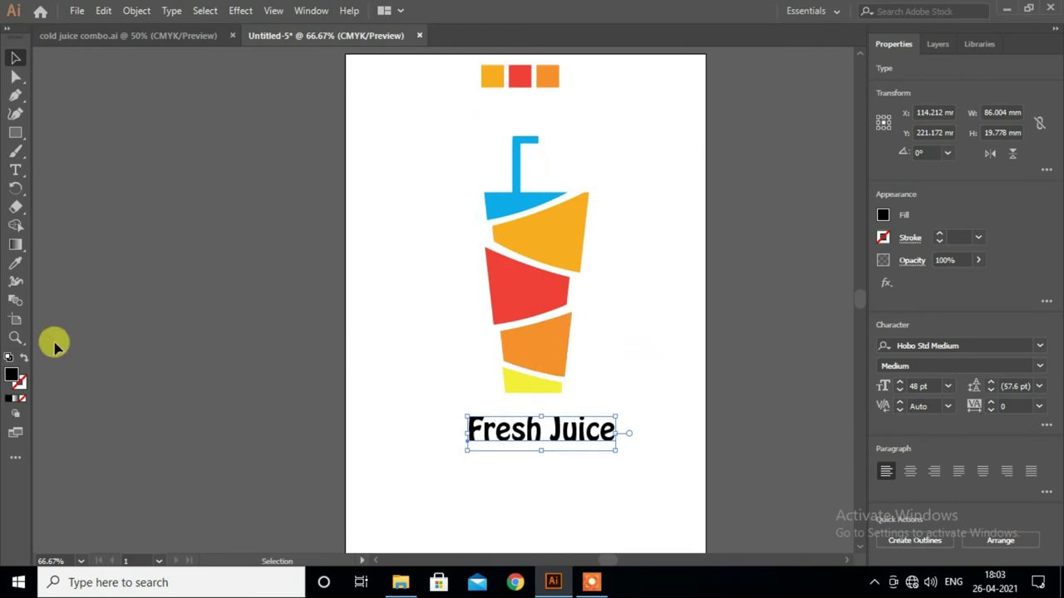
left_click(16, 265)
left_click(547, 77)
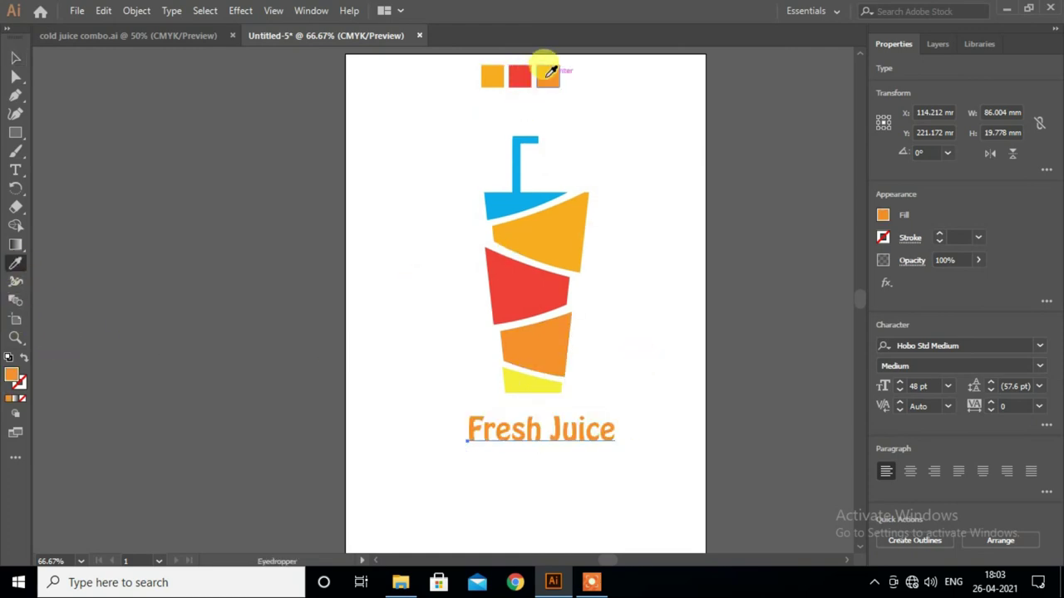
Enlarge the Fresh Juice text, give it a black outline, and place it below the cup
left_click(15, 57)
left_click_drag(499, 430, 489, 286)
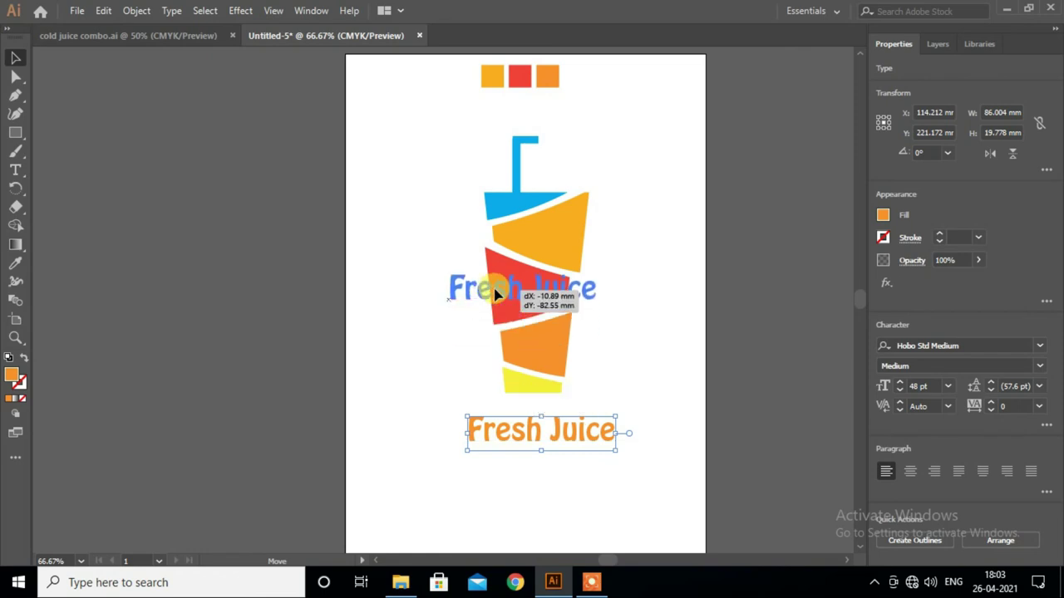
mouse_move(607, 307)
left_mouse_down()
mouse_move(625, 318)
mouse_move(577, 312)
left_mouse_up()
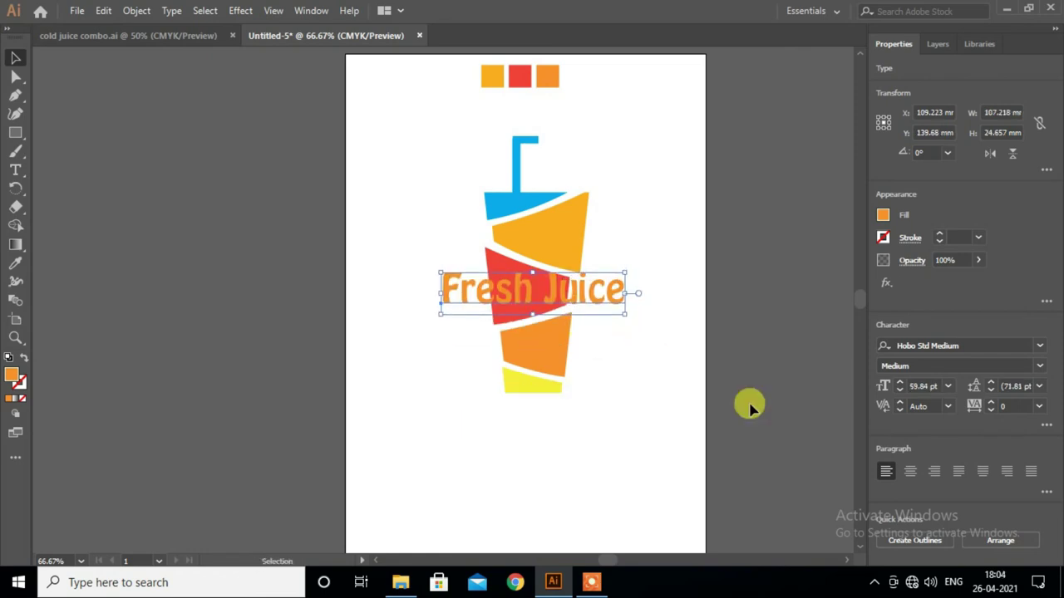
left_click(884, 241)
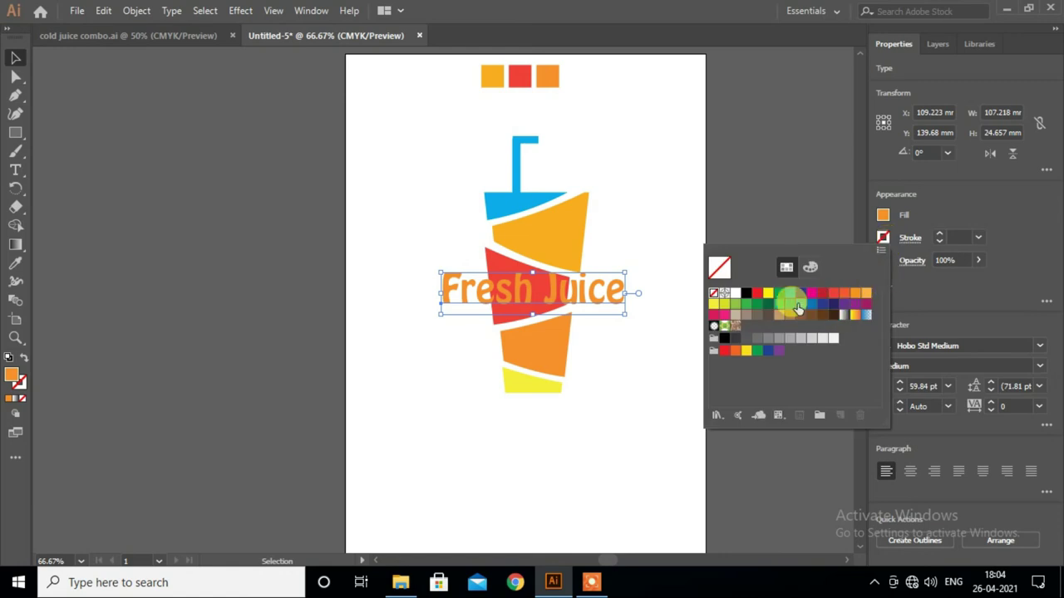
left_click(724, 338)
left_click_drag(612, 308, 607, 439)
Fill the Fresh Juice text with yellow
left_click(648, 403)
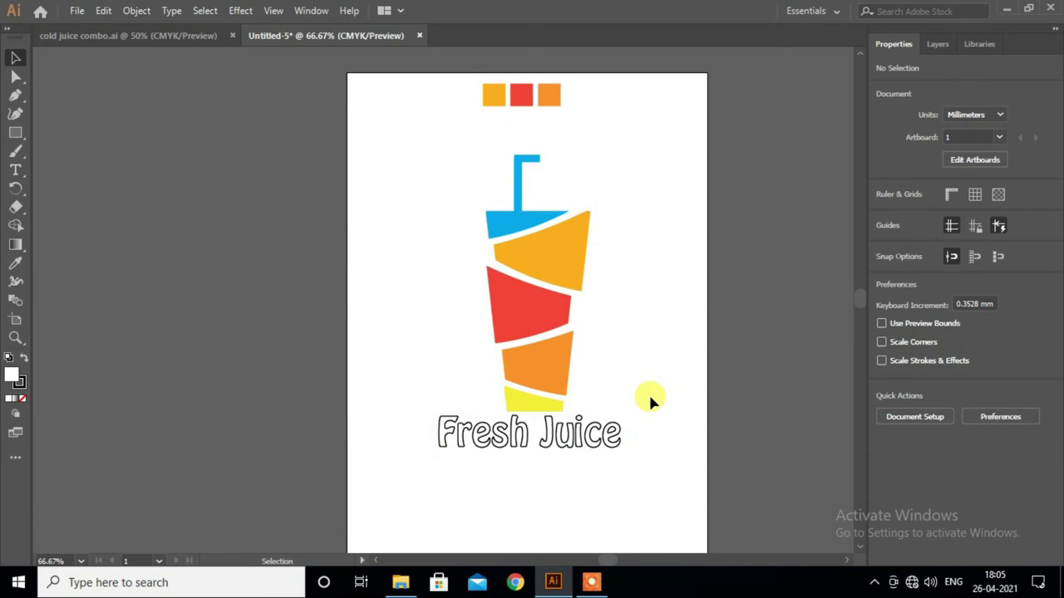
scroll(649, 394, "down", 2)
left_click(606, 407)
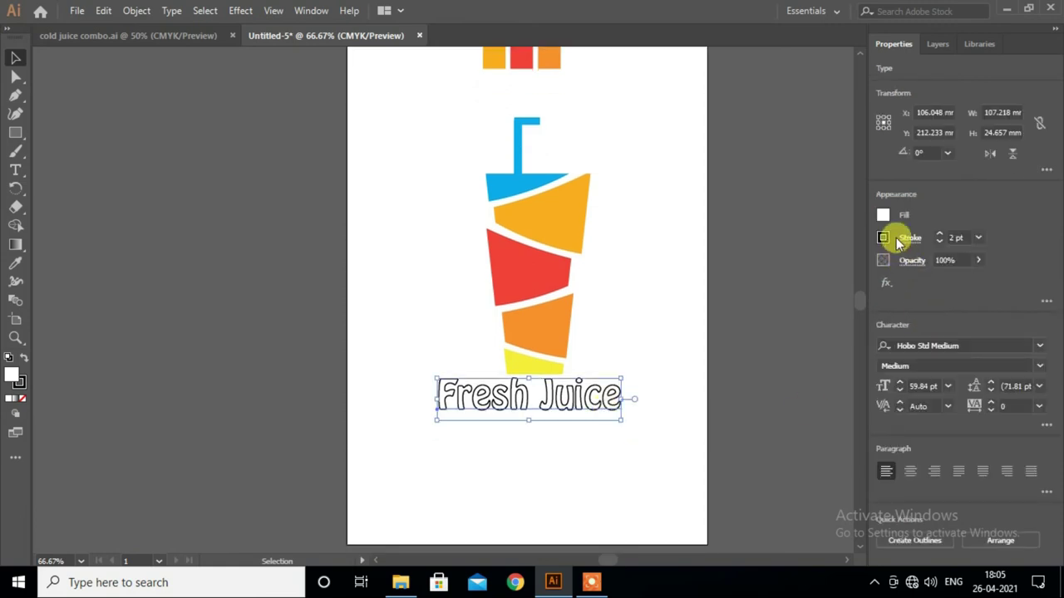
left_click(884, 239)
left_click(769, 279)
left_click(667, 450)
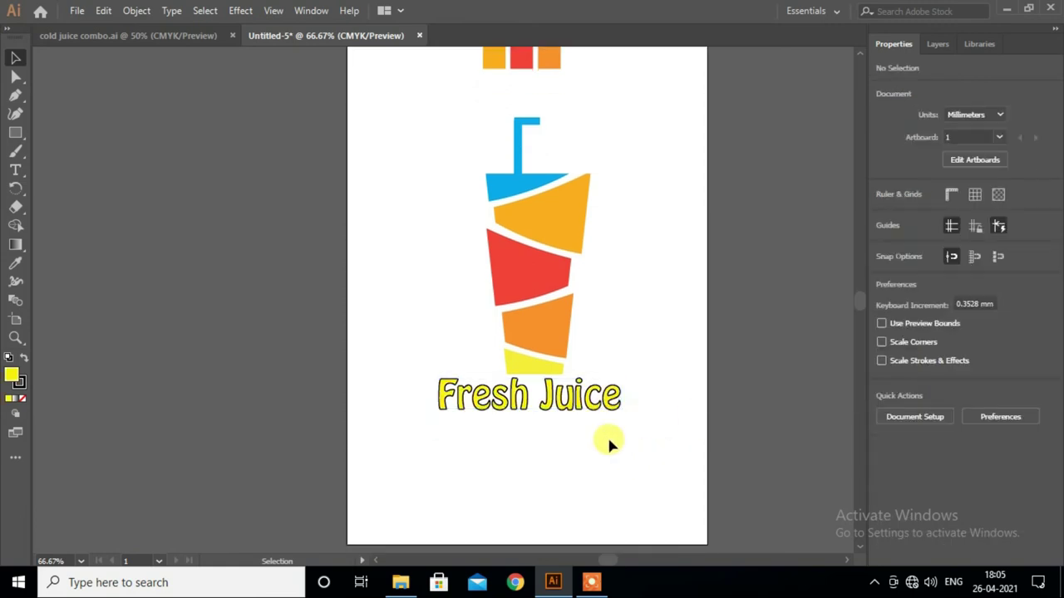
scroll(606, 435, "up", 1)
Group the cup and Fresh Juice text, shrink to about 73 mm wide, and move it upper-left
left_click_drag(407, 101, 647, 446)
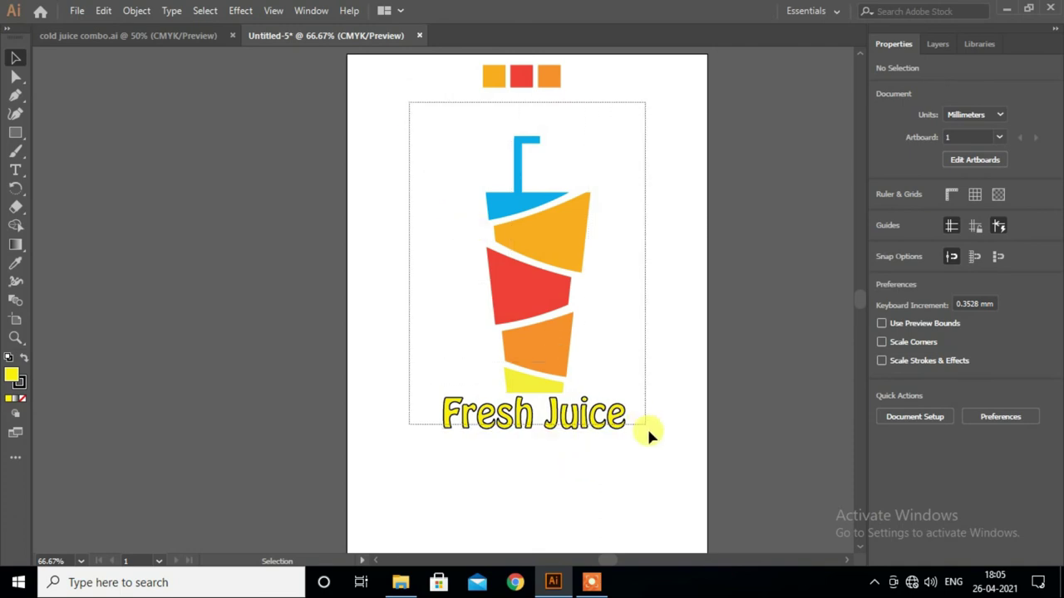
right_click(542, 343)
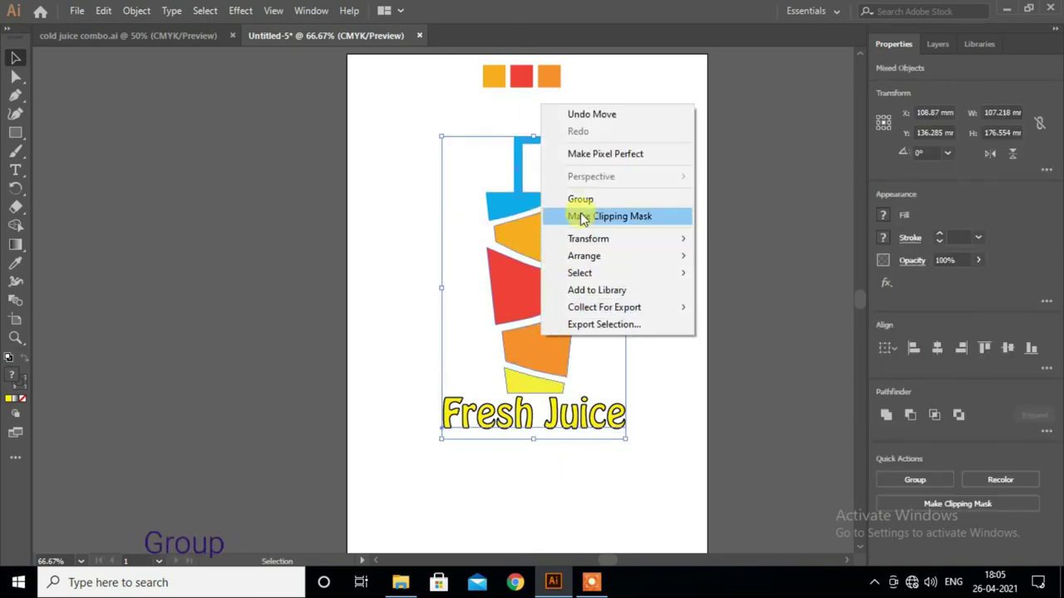
left_click(590, 214)
left_click_drag(625, 440, 597, 391)
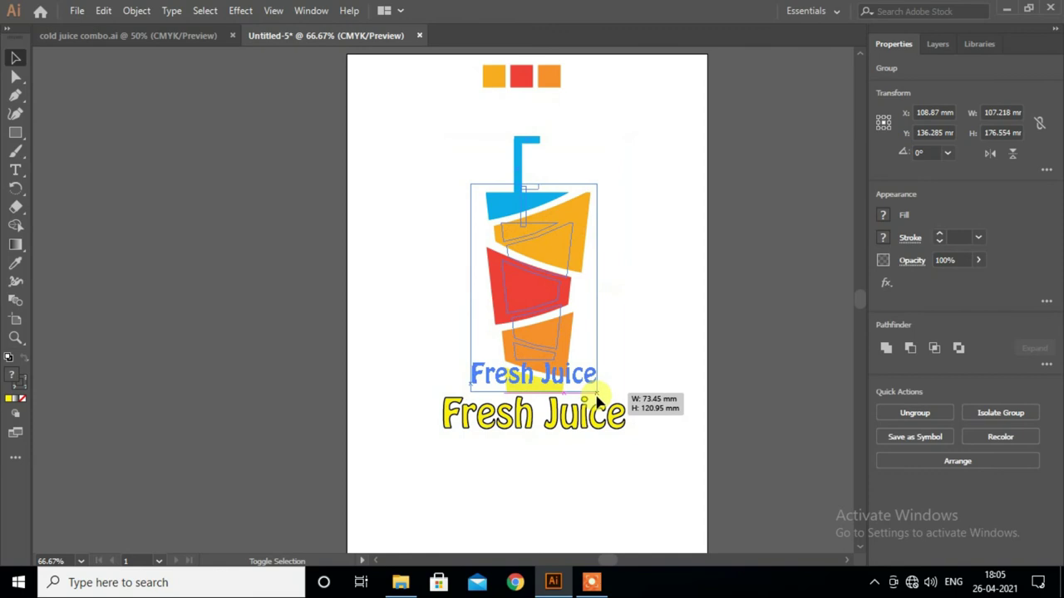
left_click_drag(541, 303, 447, 216)
left_click(608, 315)
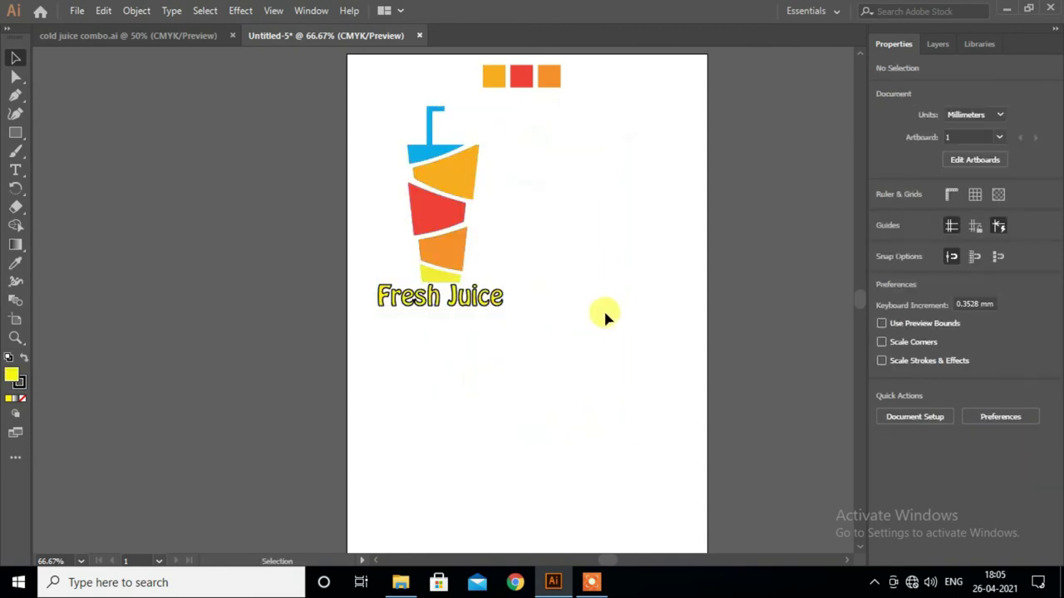
left_click(13, 133)
Draw a rectangle right of the logo and fill it dark grey
mouse_move(561, 137)
left_mouse_down()
mouse_move(681, 369)
mouse_move(706, 378)
left_mouse_up()
left_click(17, 58)
left_click_drag(563, 258, 532, 258)
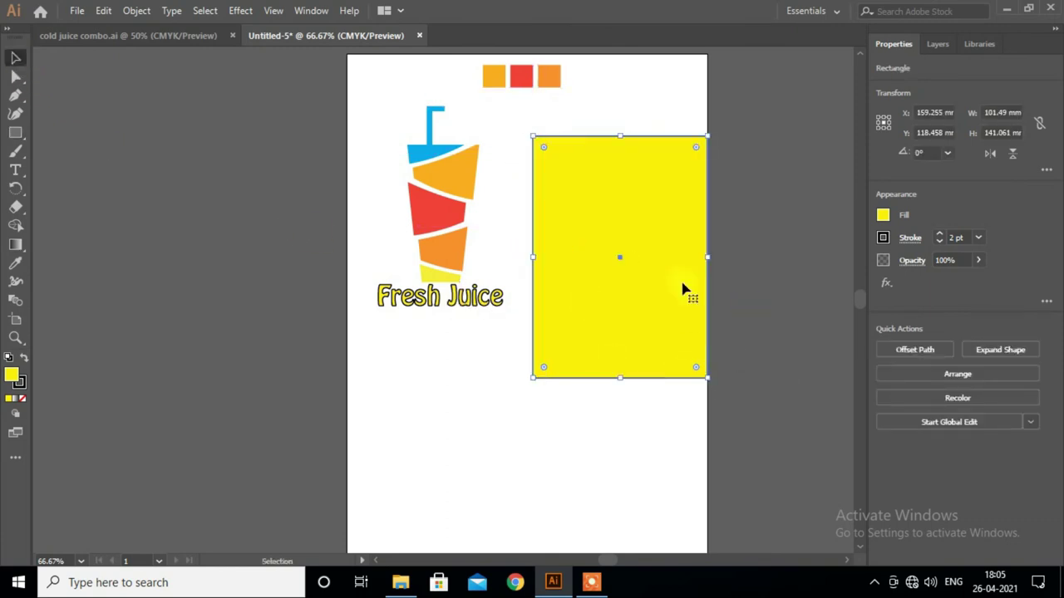
key("Left")
key("Left")
key("Left")
key("Left")
key("Left")
key("Left")
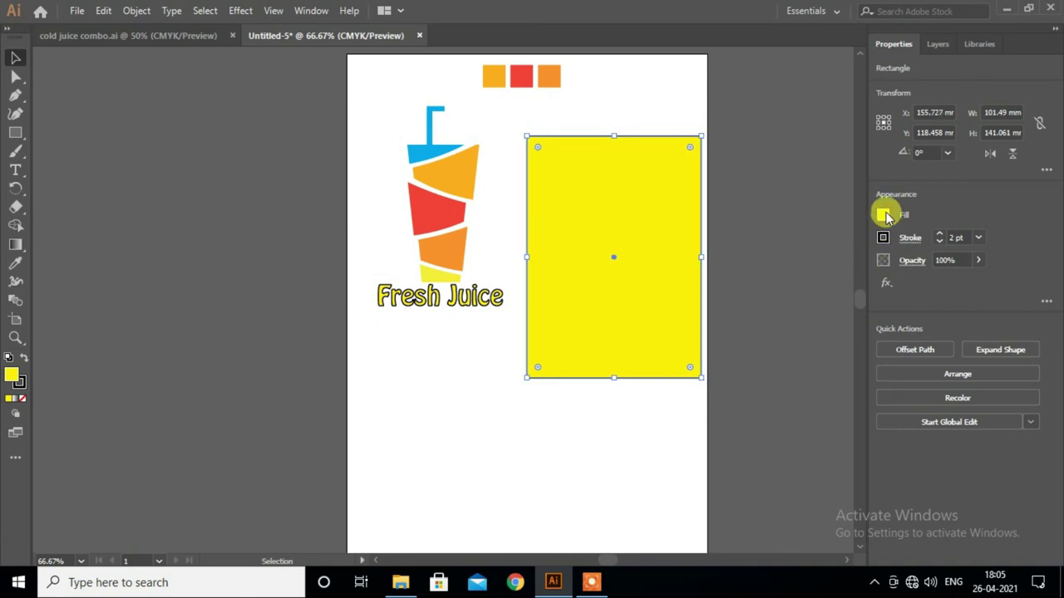
left_click(883, 215)
left_click(743, 306)
left_click(636, 408)
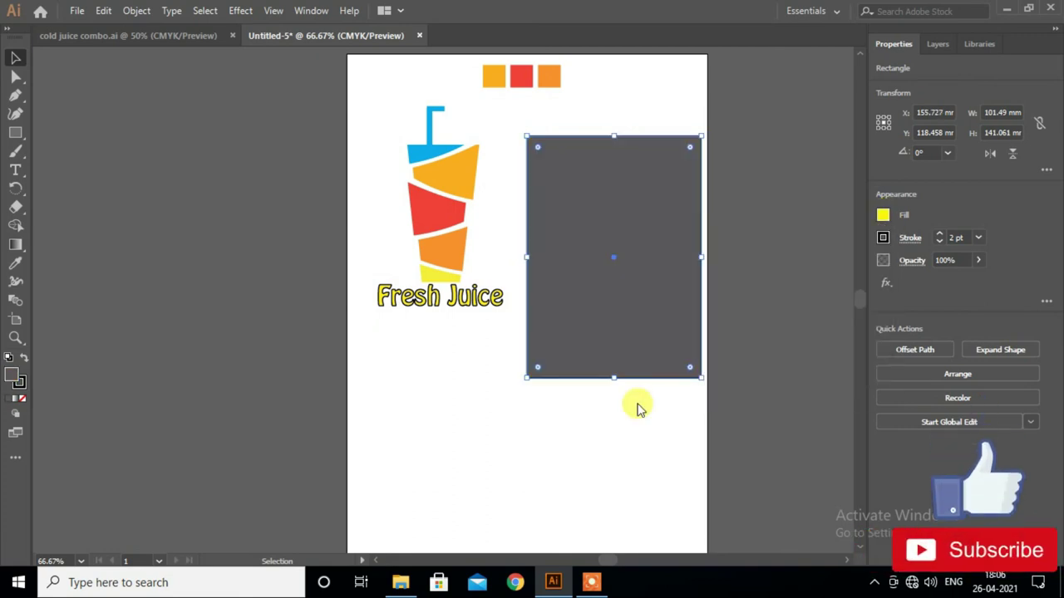
Send the grey rectangle behind all artwork and set its stroke to None
right_click(600, 345)
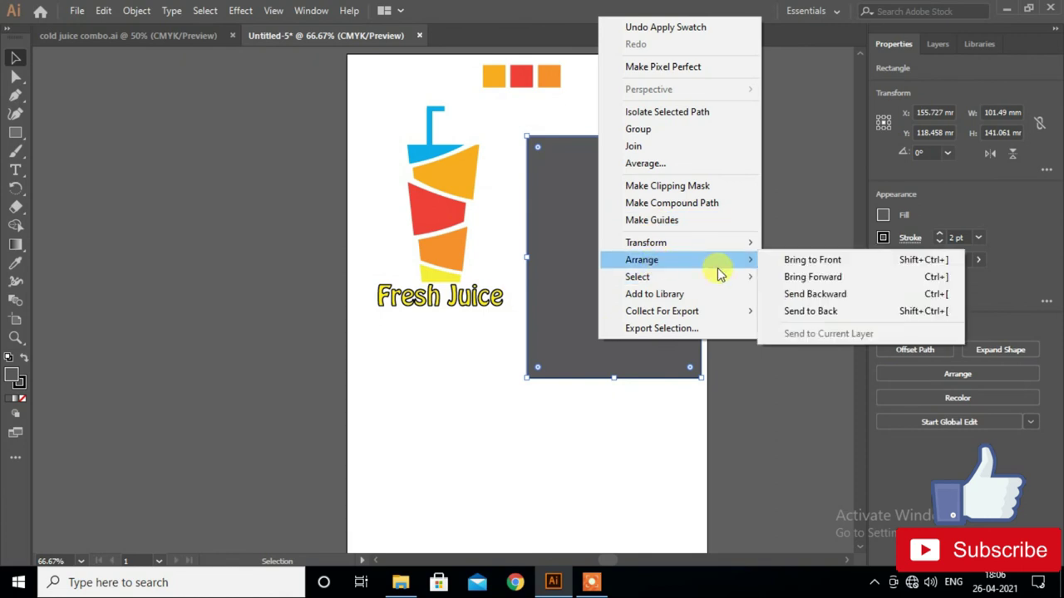
left_click(886, 305)
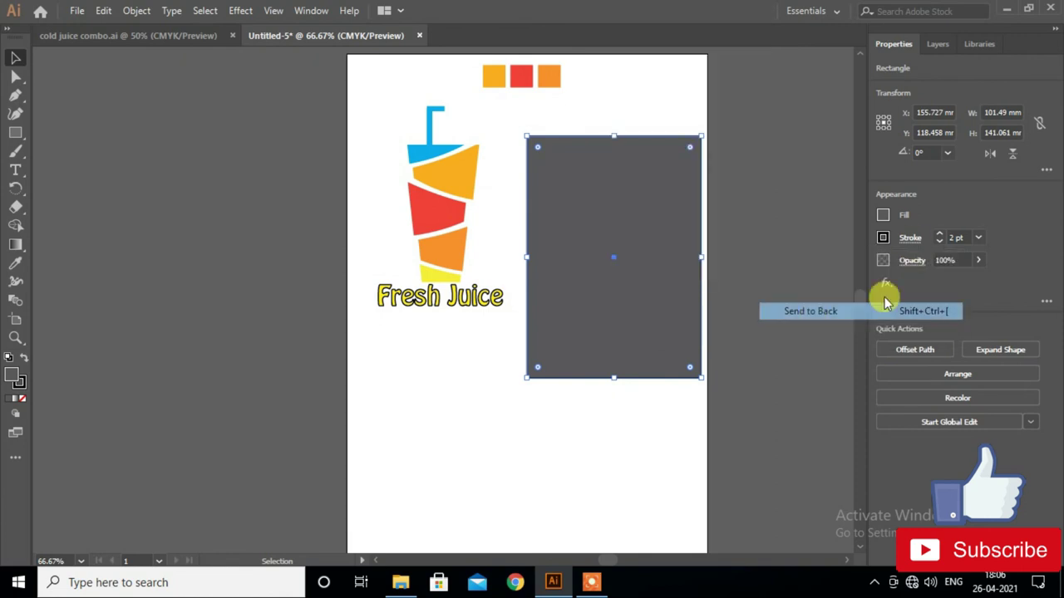
left_click(882, 238)
left_click(713, 301)
left_click(644, 447)
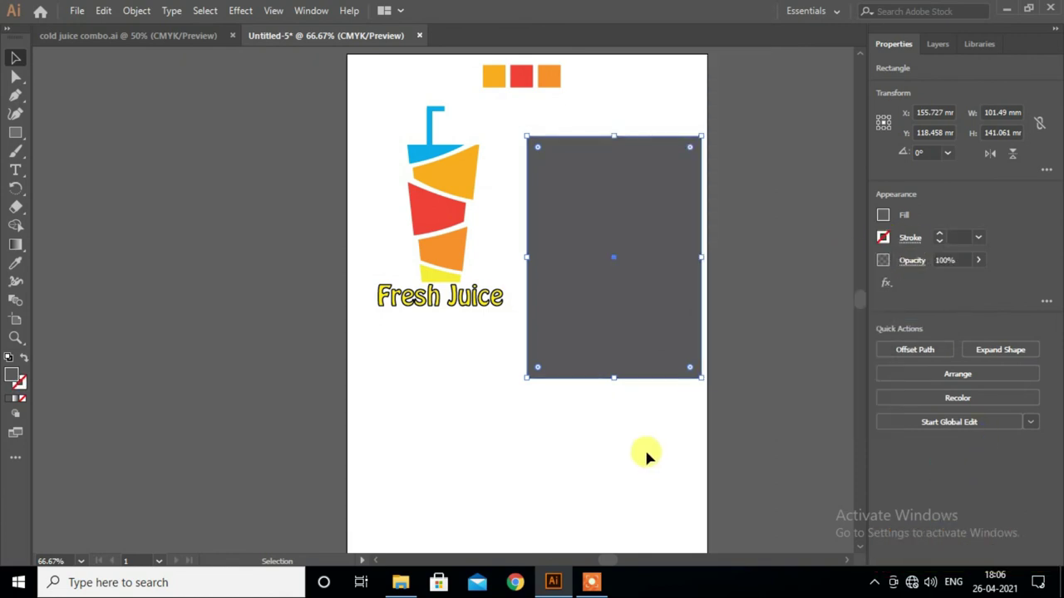
left_click(486, 309)
Alt-drag a copy of the logo onto the grey rectangle and centre it horizontally there
left_click_drag(501, 257, 638, 279)
left_click(575, 403)
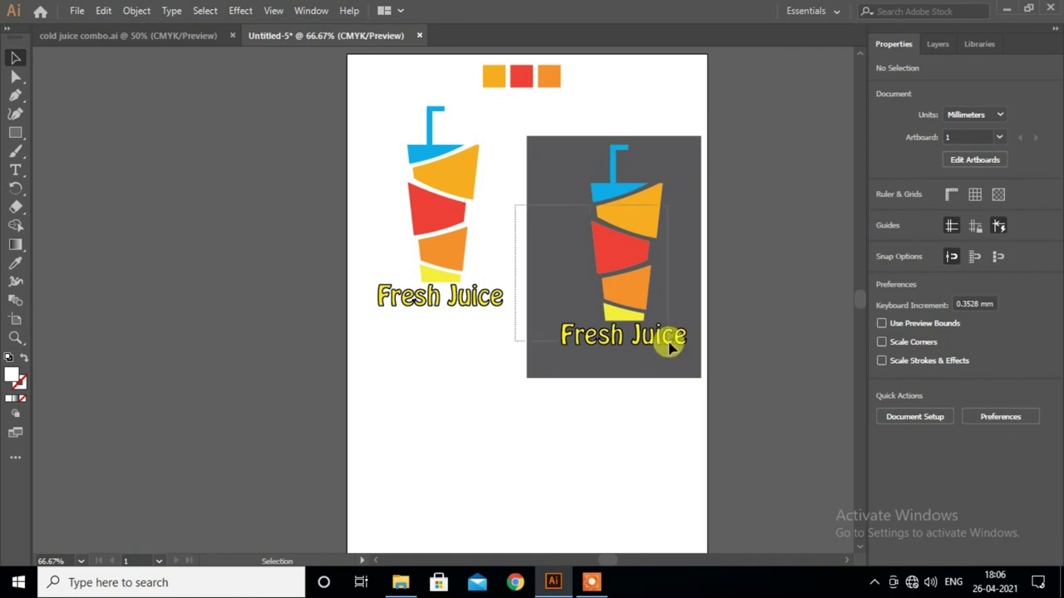
left_click_drag(517, 226, 673, 346)
left_click(936, 347)
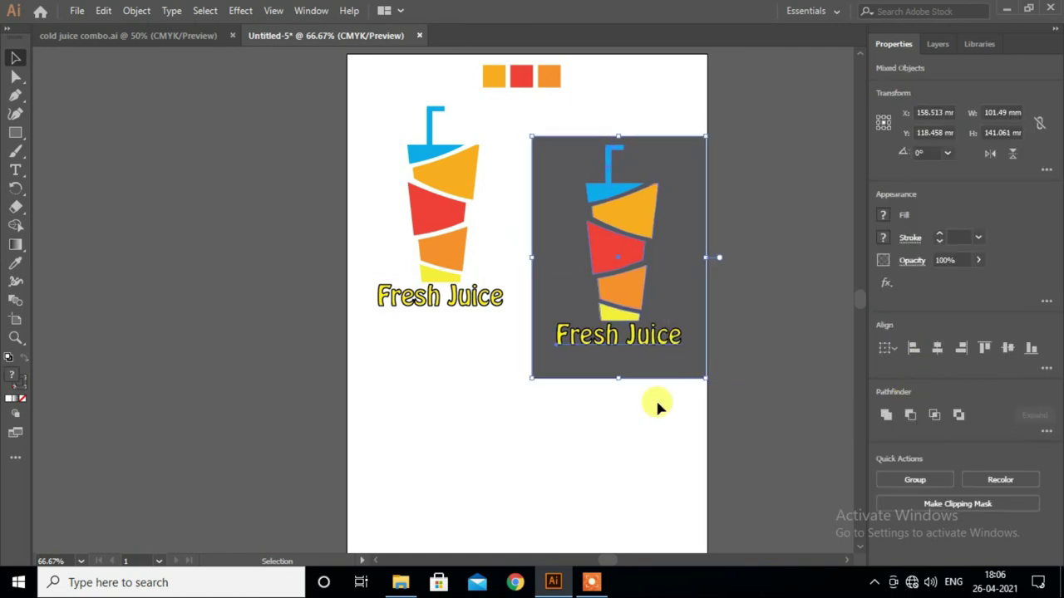
key("Up")
key("Up")
key("Up")
key("Up")
key("Up")
key("Up")
key("Up")
key("Up")
key("Up")
key("Up")
key("Up")
key("Up")
key("Left")
key("Left")
key("Left")
key("Left")
key("Left")
key("Left")
key("Up")
key("Up")
key("Up")
key("Up")
key("Up")
key("Up")
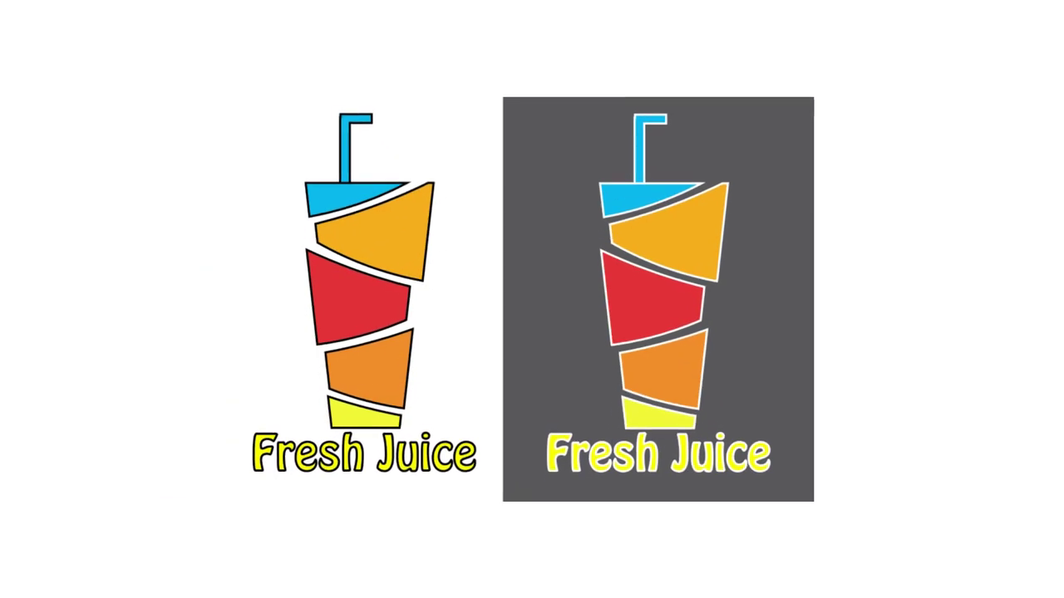